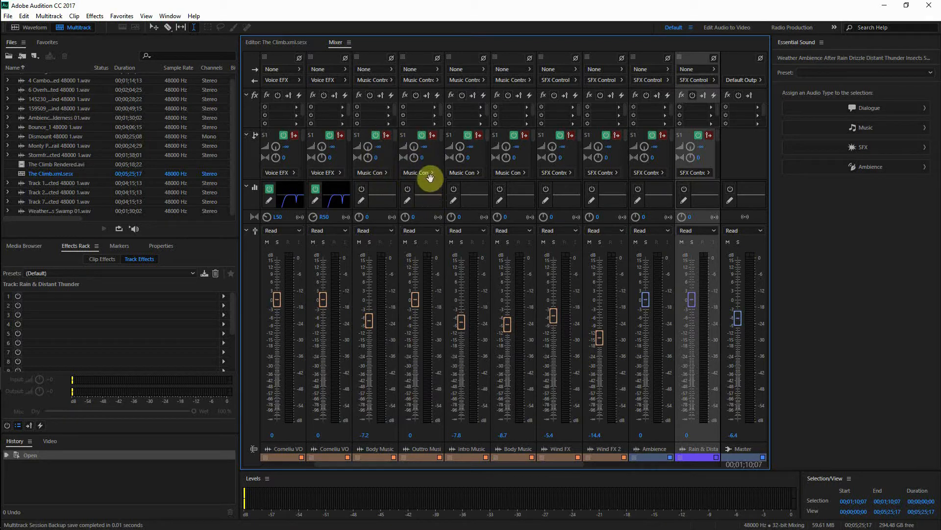
- Go through the Outtro Music track's sends down to S16, switch that send on and off, and return to S1
{"action": "left_click", "coordinate": [441, 136]}
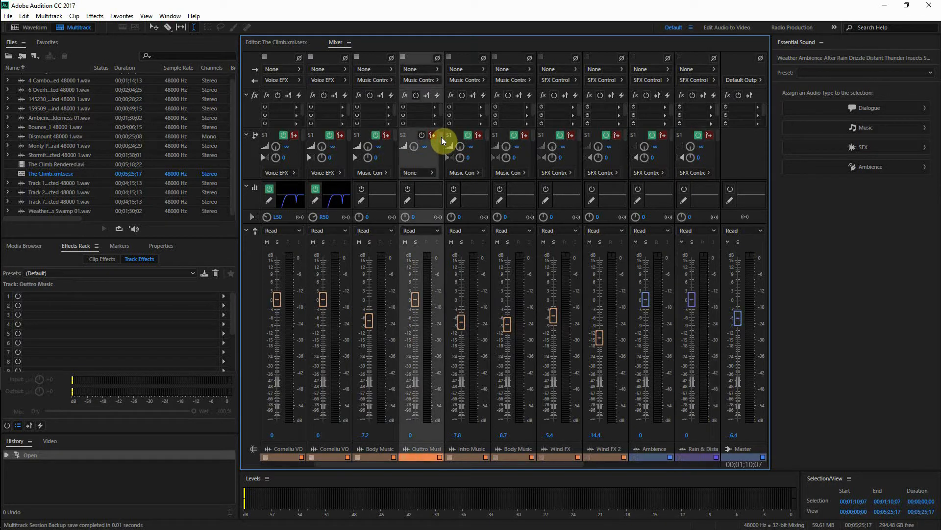
{"action": "left_click", "coordinate": [441, 137]}
{"action": "left_click", "coordinate": [422, 135]}
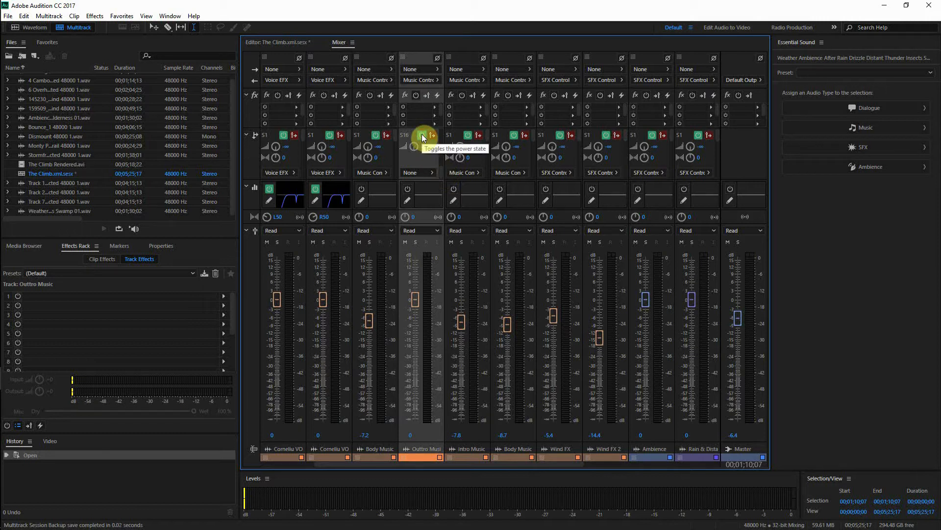
{"action": "left_click", "coordinate": [421, 136]}
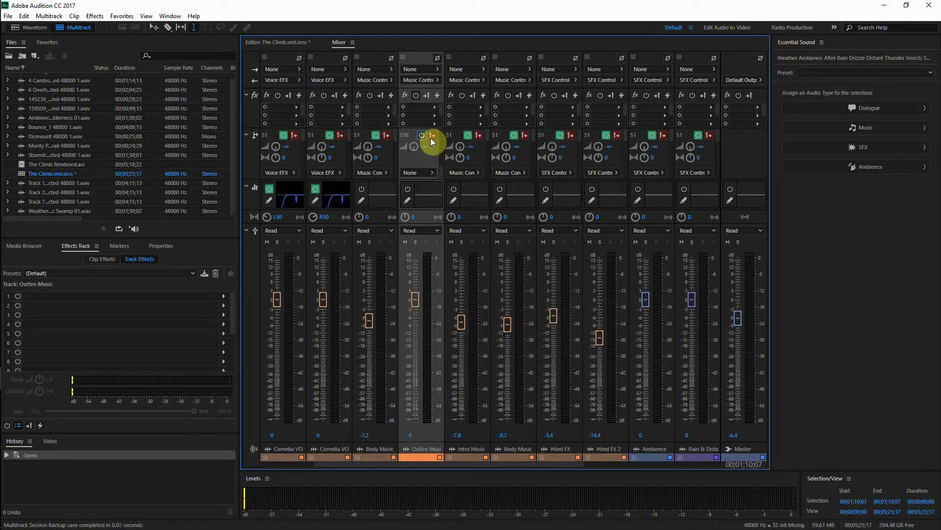
{"action": "left_click_drag", "start_coordinate": [440, 159], "coordinate": [440, 133]}
- Save the session, copying the outside media files into the session folder and turning off future copy alerts
{"action": "key", "text": "ctrl+s"}
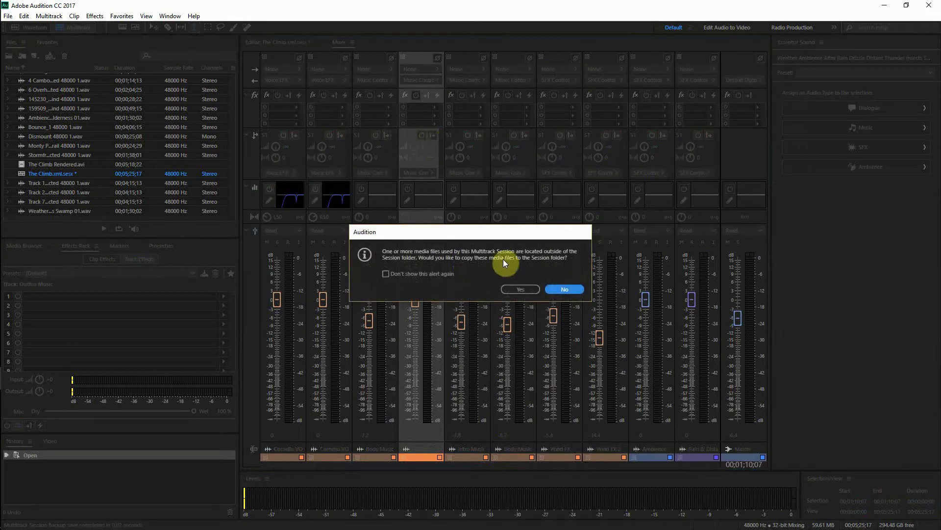
{"action": "left_click", "coordinate": [415, 274]}
{"action": "left_click", "coordinate": [522, 290]}
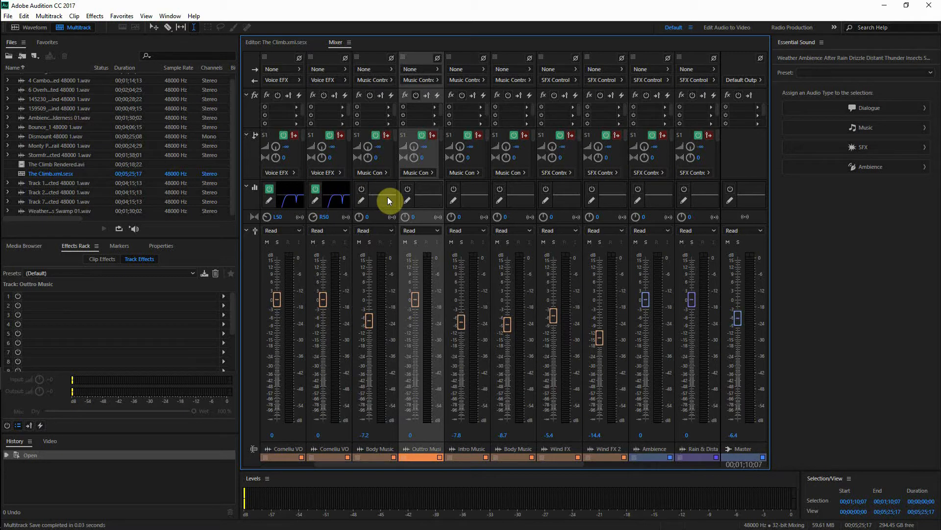
- Switch to File Explorer and open the Ambience_1 folder inside Sound Effects > Audition SFX on the H: drive
{"action": "left_click", "coordinate": [8, 56]}
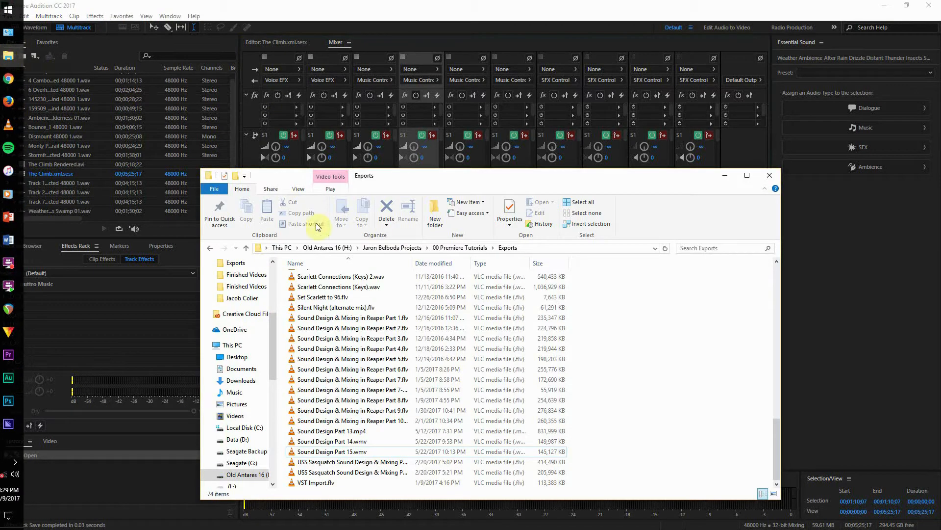
{"action": "left_click", "coordinate": [327, 248]}
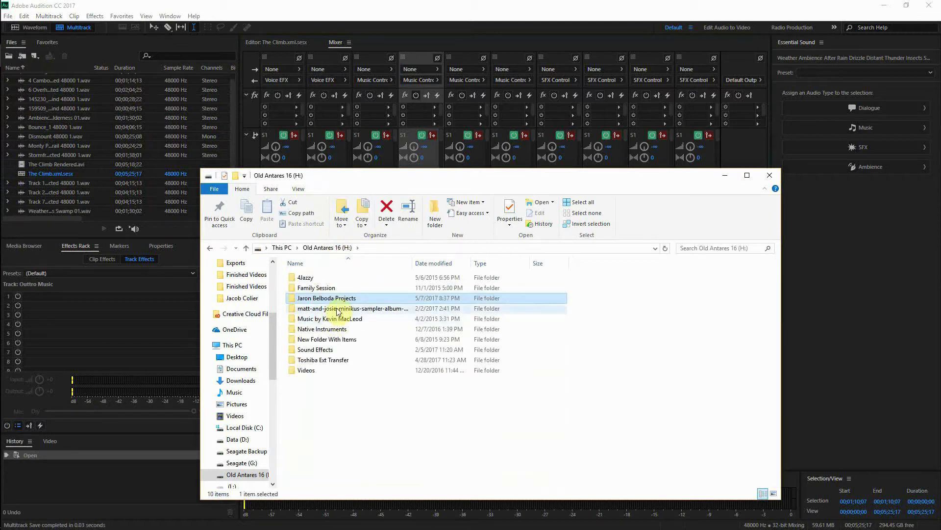
{"action": "double_click", "coordinate": [316, 349]}
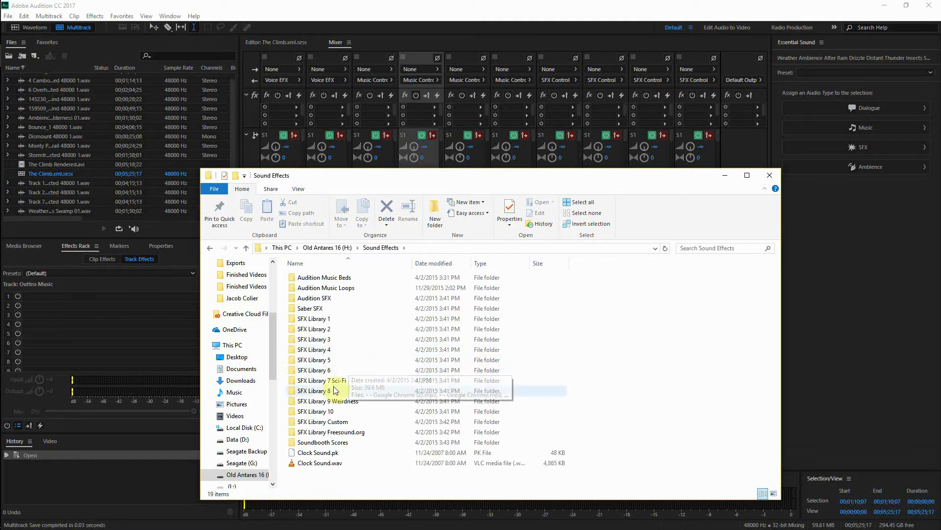
{"action": "double_click", "coordinate": [349, 297]}
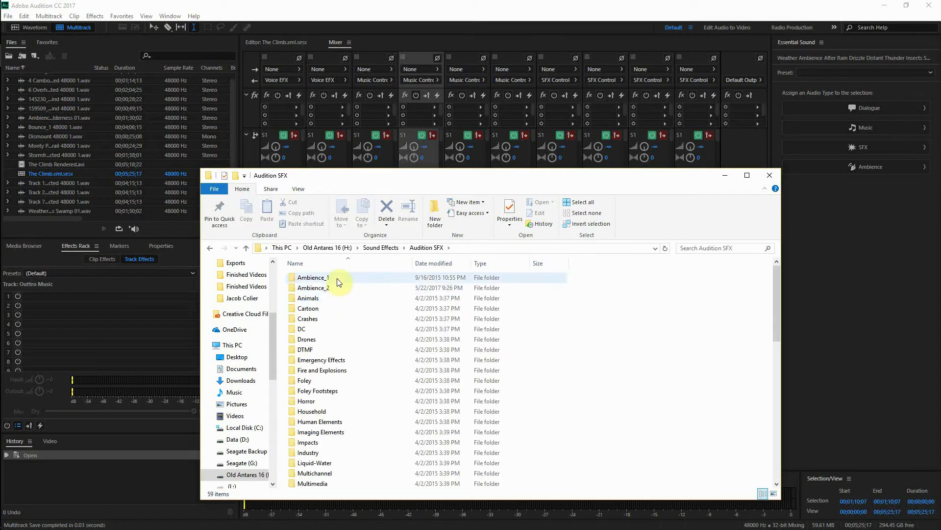
{"action": "double_click", "coordinate": [337, 277]}
- Preview Ambience Backyard Near Road 180 01.wav in VLC and close the player
{"action": "left_click", "coordinate": [375, 308]}
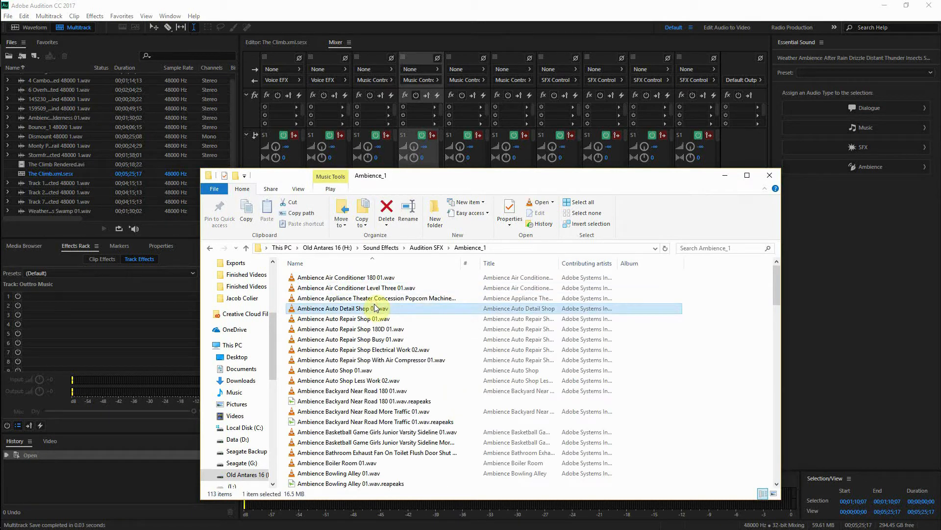
{"action": "left_click", "coordinate": [371, 402]}
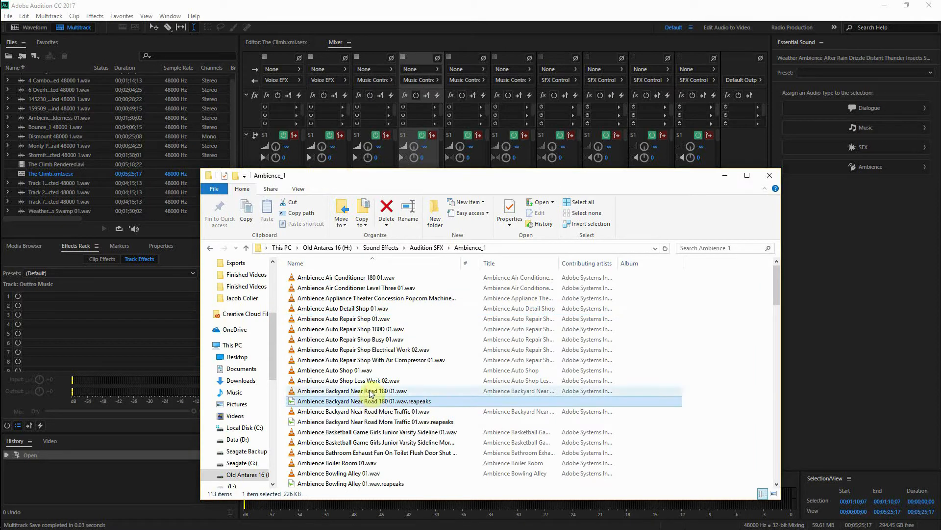
{"action": "double_click", "coordinate": [370, 392]}
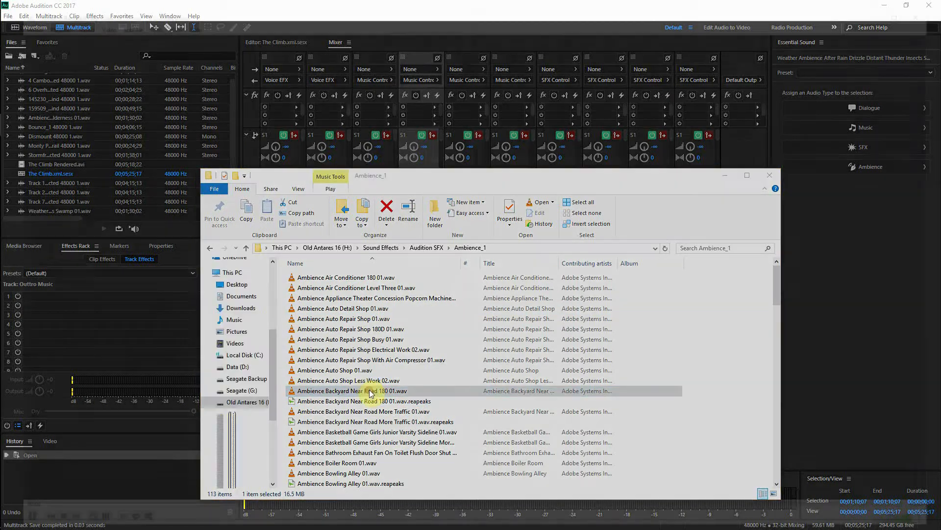
{"action": "left_click", "coordinate": [935, 8]}
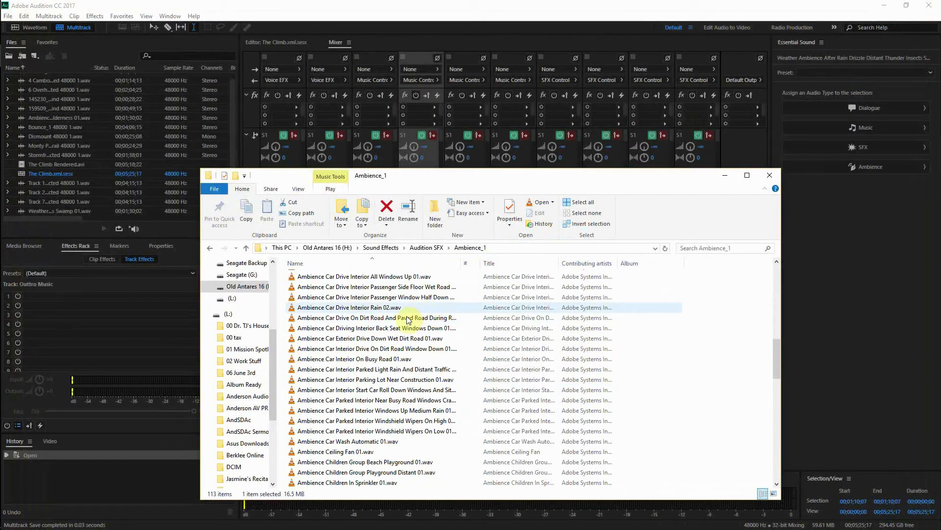
- Look through the Ambience_1 sounds, preview Ambience Building Entrance Near Road 02.wav, and close the player
{"action": "scroll", "coordinate": [412, 326], "scroll_direction": "down", "scroll_amount": 15}
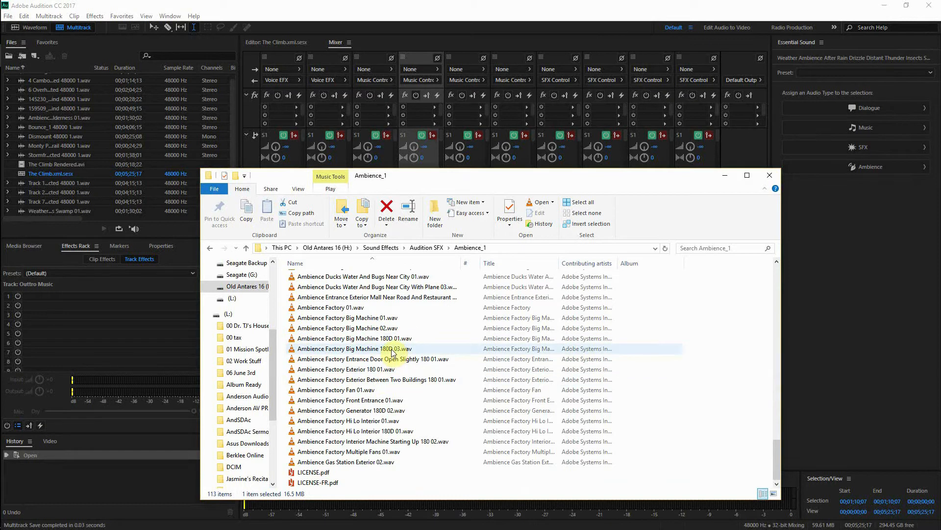
{"action": "scroll", "coordinate": [406, 353], "scroll_direction": "up", "scroll_amount": 8}
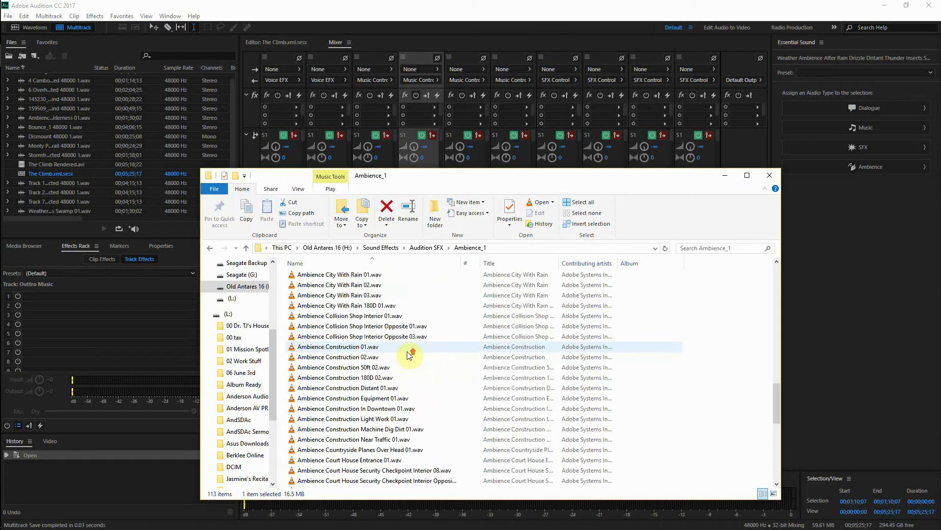
{"action": "scroll", "coordinate": [409, 354], "scroll_direction": "up", "scroll_amount": 10}
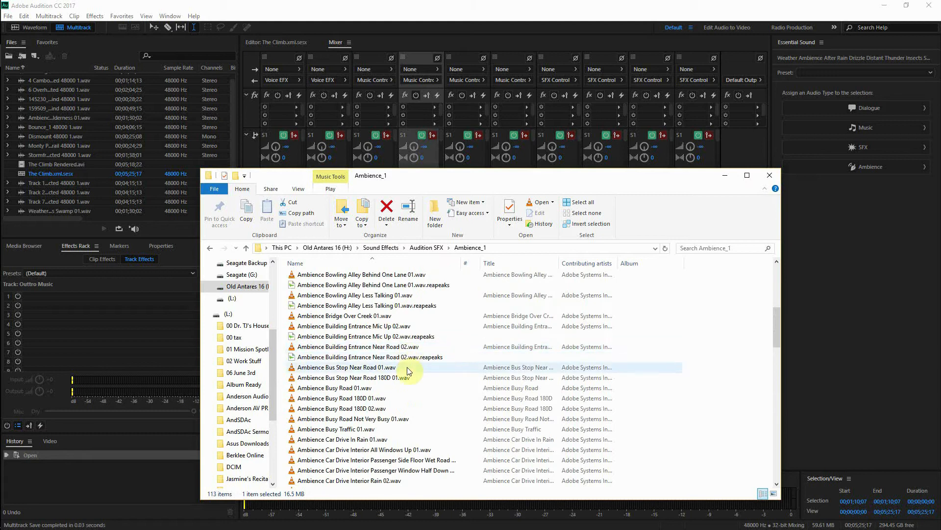
{"action": "double_click", "coordinate": [405, 348]}
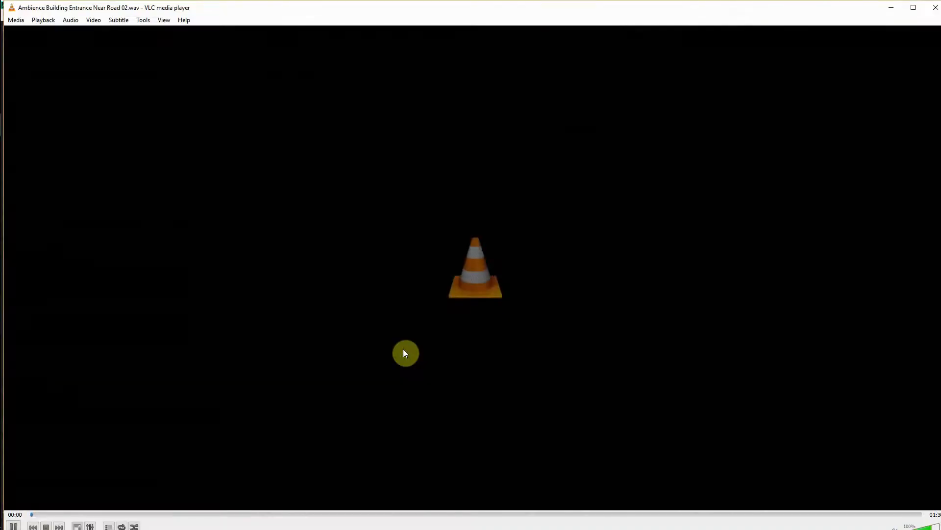
{"action": "left_click", "coordinate": [935, 12]}
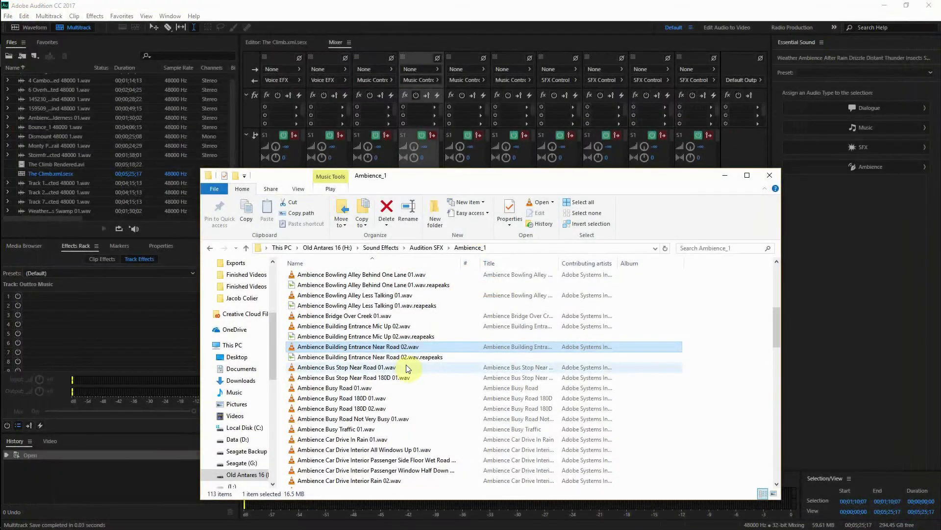
- Switch back to Audition and display The Climb session in the multitrack editor
{"action": "left_click", "coordinate": [366, 8]}
{"action": "left_click", "coordinate": [284, 42]}
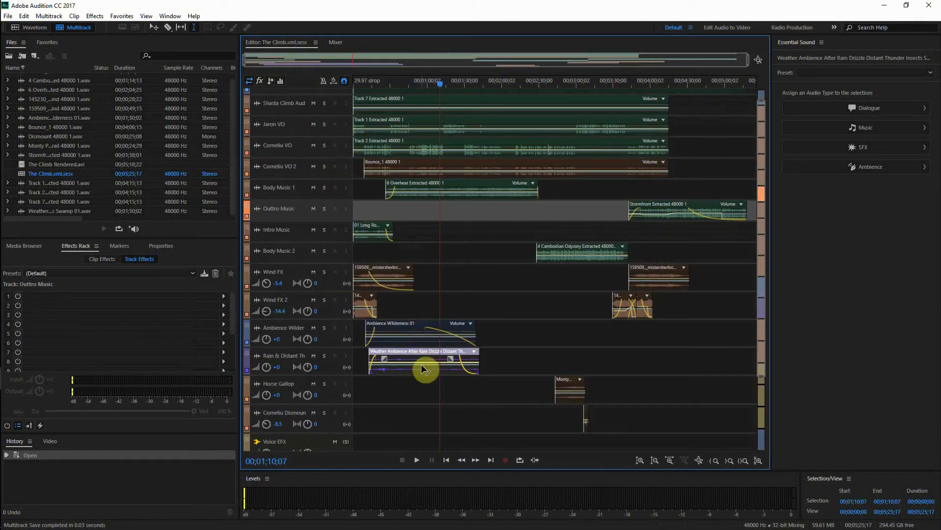
- Return to File Explorer and search the Audition SFX folder for "rain"
{"action": "key", "text": "alt+Tab"}
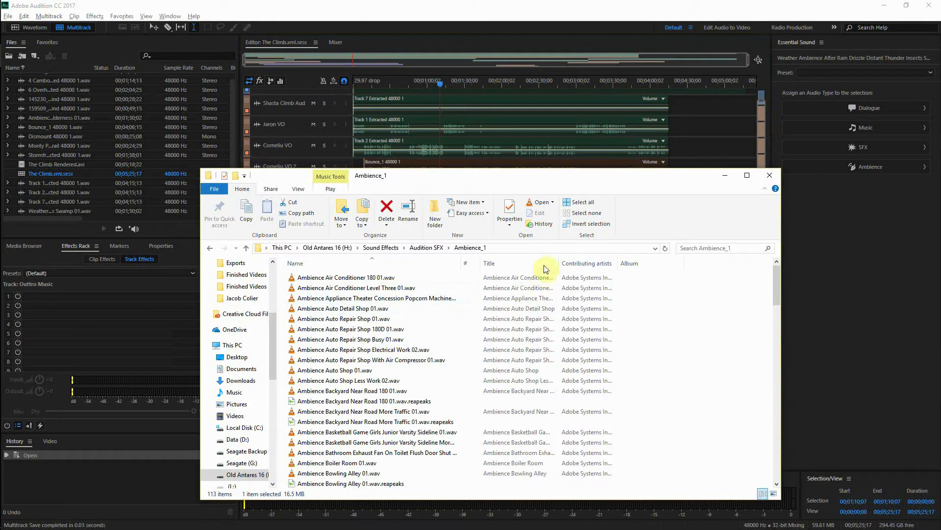
{"action": "left_click", "coordinate": [431, 247]}
{"action": "left_click", "coordinate": [723, 248]}
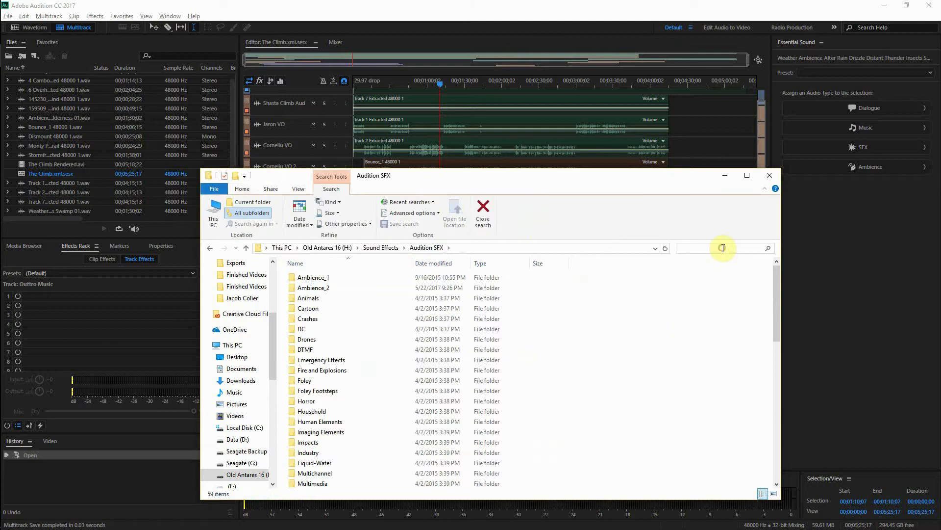
{"action": "type", "text": "rain"}
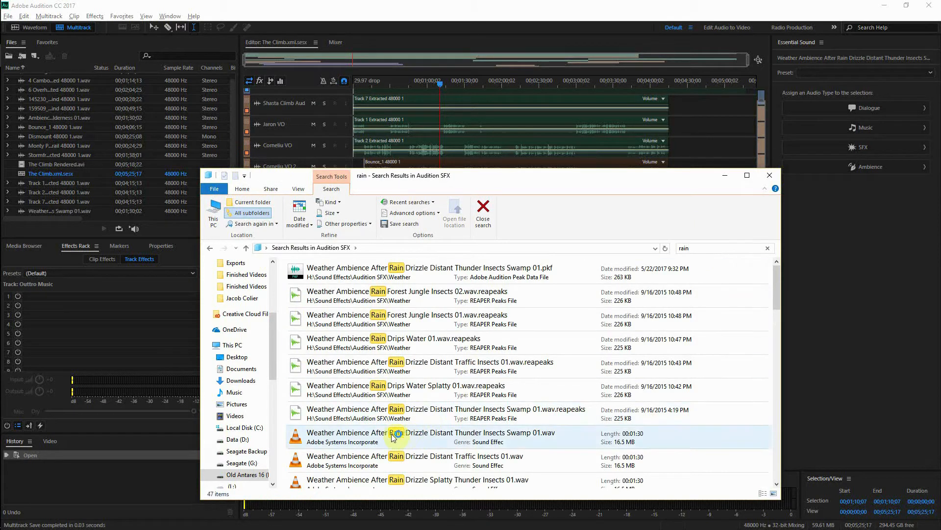
- Preview Weather Ambience After Rain Drizzle Distant Thunder Insects Swamp 01.wav in VLC and minimize the player
{"action": "left_click", "coordinate": [365, 440]}
{"action": "double_click", "coordinate": [364, 441]}
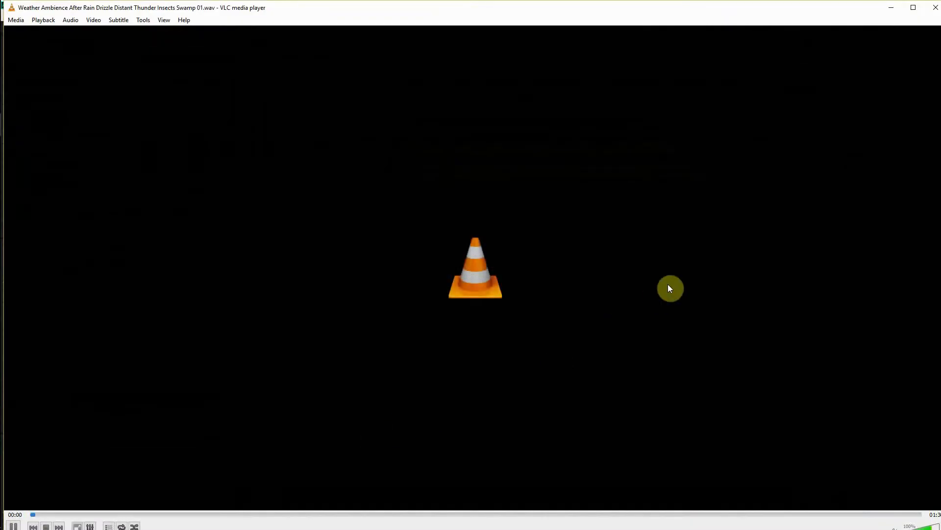
{"action": "left_click", "coordinate": [890, 7]}
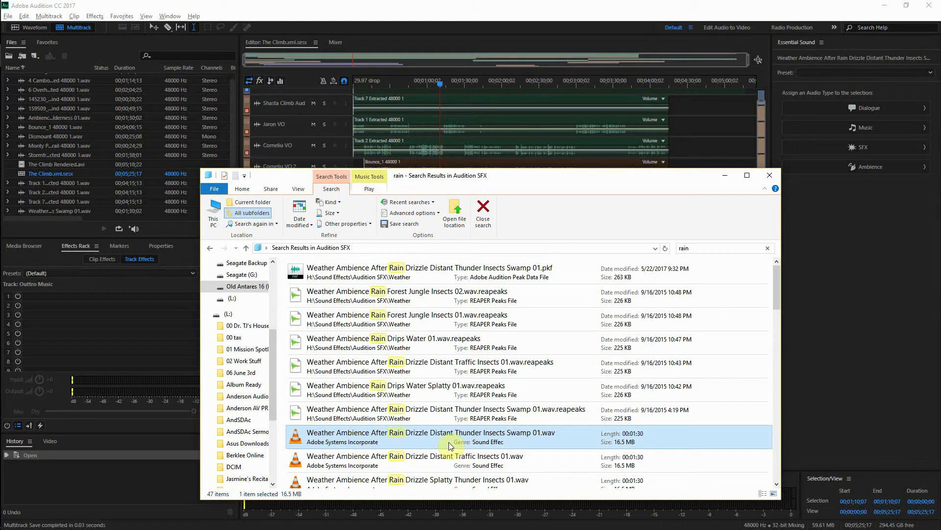
- Look over the remaining rain sounds, close the search, and close the VLC player
{"action": "scroll", "coordinate": [449, 442], "scroll_direction": "down", "scroll_amount": 5}
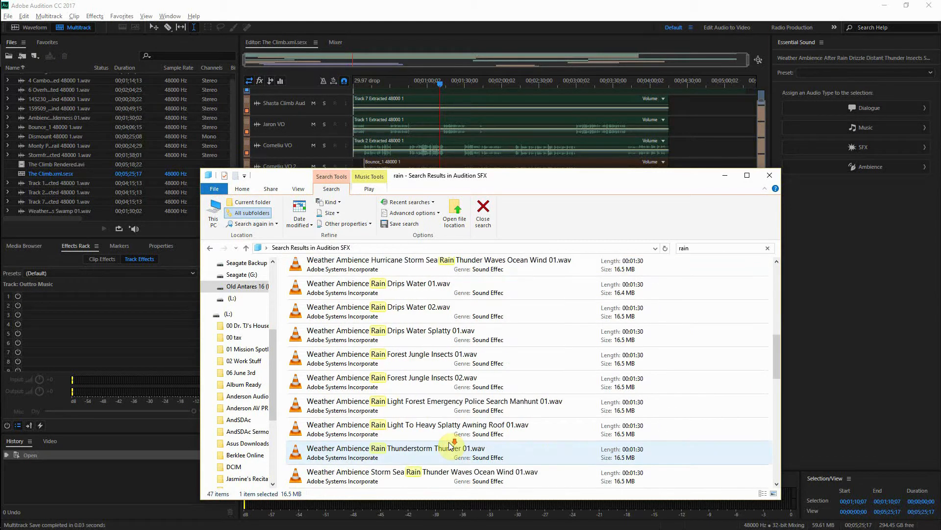
{"action": "left_click", "coordinate": [475, 215]}
{"action": "key", "text": "alt+Tab"}
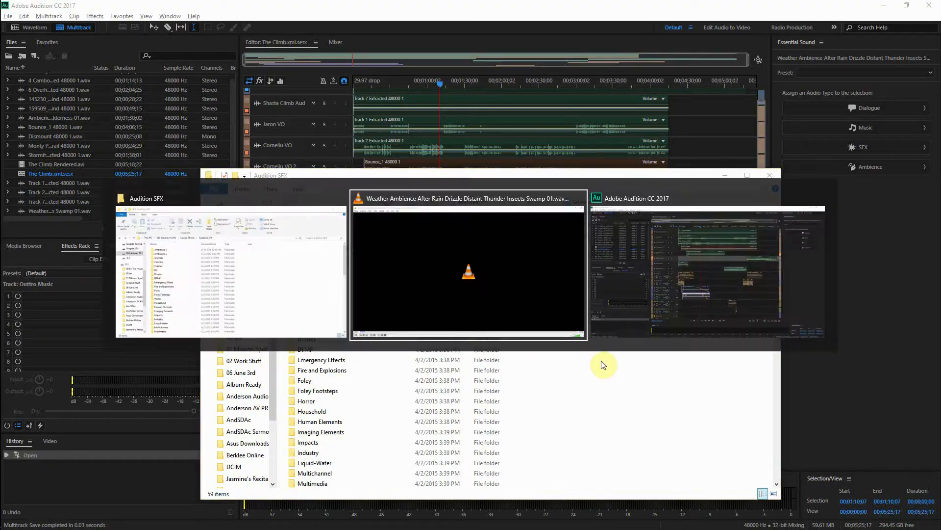
{"action": "left_click", "coordinate": [935, 7]}
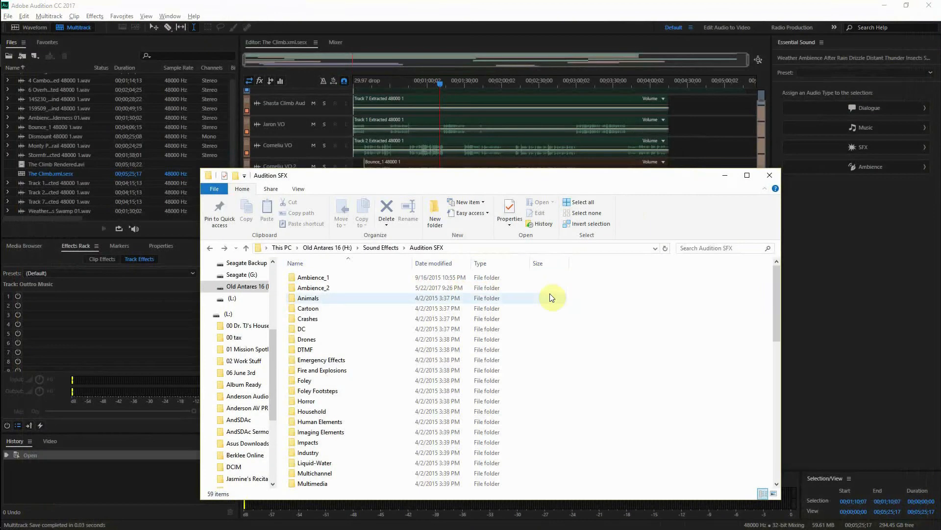
- Switch to Audition and play the session from about 00;00;10;20, near the start of the rain and wilderness ambience
{"action": "left_click", "coordinate": [497, 4]}
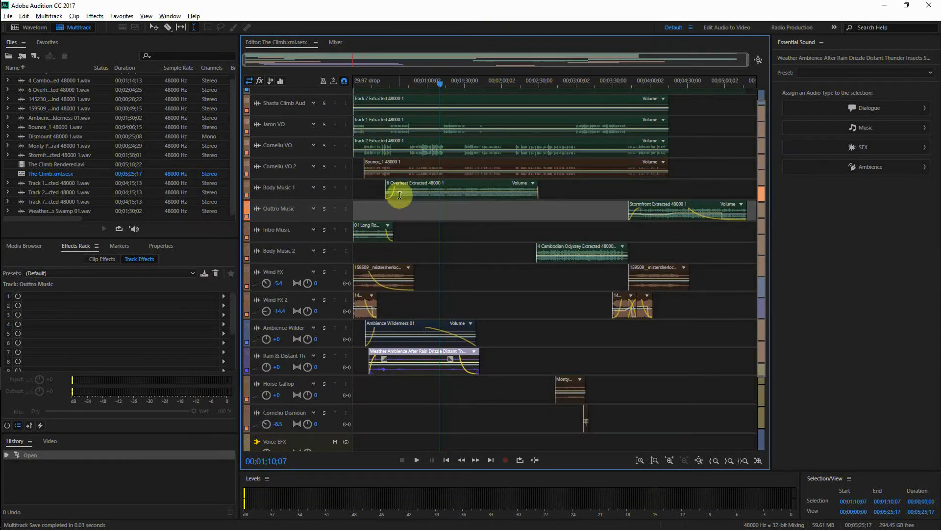
{"action": "left_click_drag", "start_coordinate": [440, 85], "coordinate": [367, 97]}
{"action": "scroll", "coordinate": [368, 101], "scroll_direction": "up", "scroll_amount": 3}
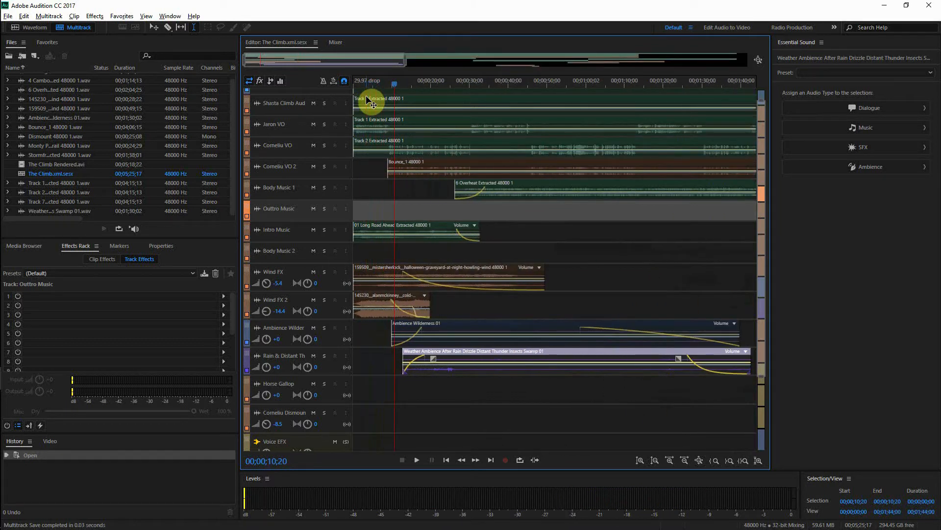
{"action": "key", "text": "space"}
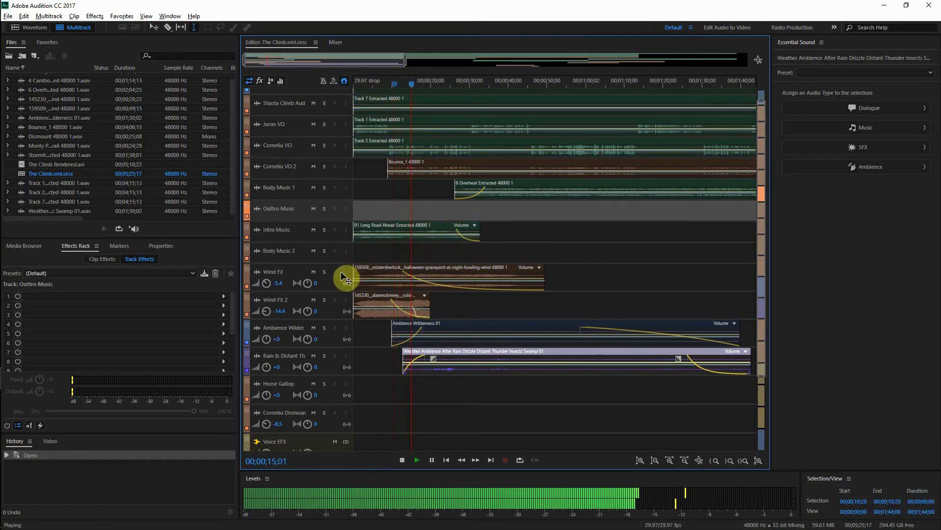
- Mute the Voice EFX bus during playback to compare the sound, and unmute it again
{"action": "left_click", "coordinate": [334, 441]}
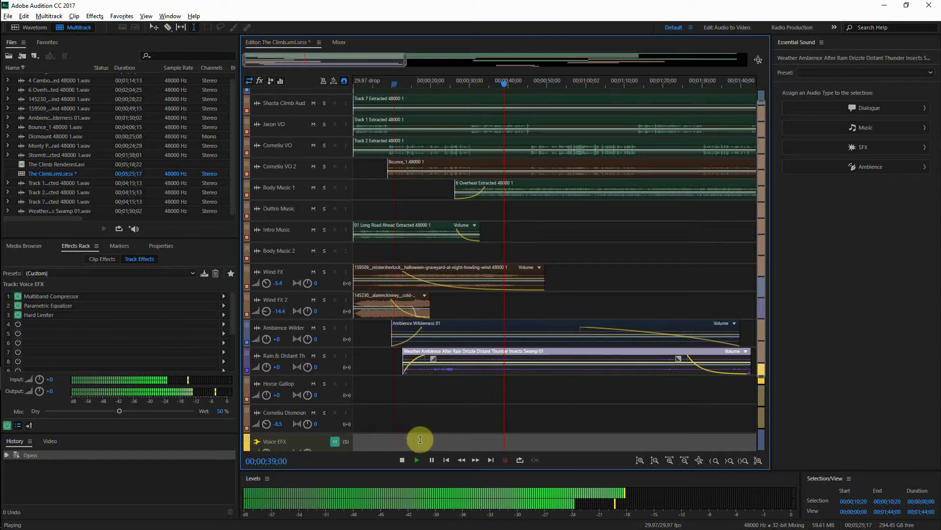
{"action": "left_click", "coordinate": [335, 443]}
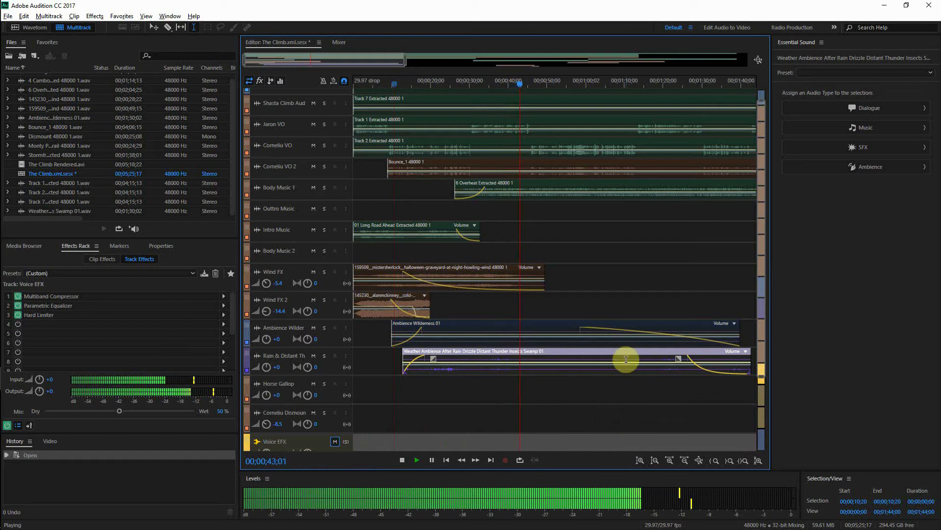
- Continue playback from around the 1:20 mark, where the rain ambience fades out, and save the session
{"action": "left_click", "coordinate": [667, 84]}
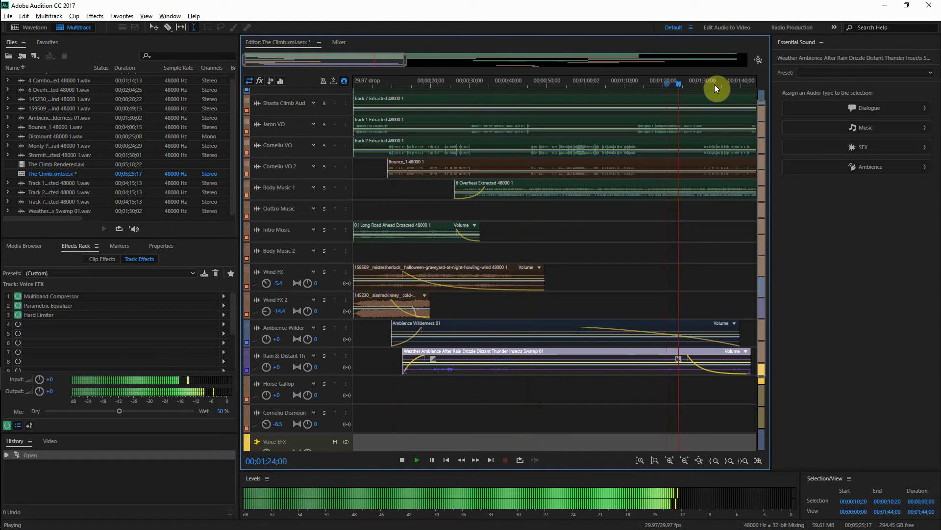
{"action": "key", "text": "ctrl+s"}
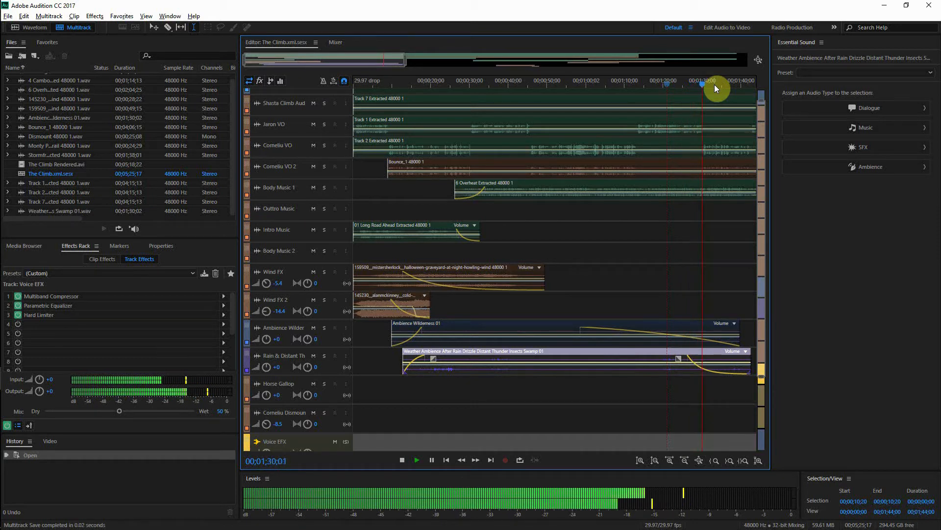
{"action": "scroll", "coordinate": [714, 84], "scroll_direction": "down", "scroll_amount": 2}
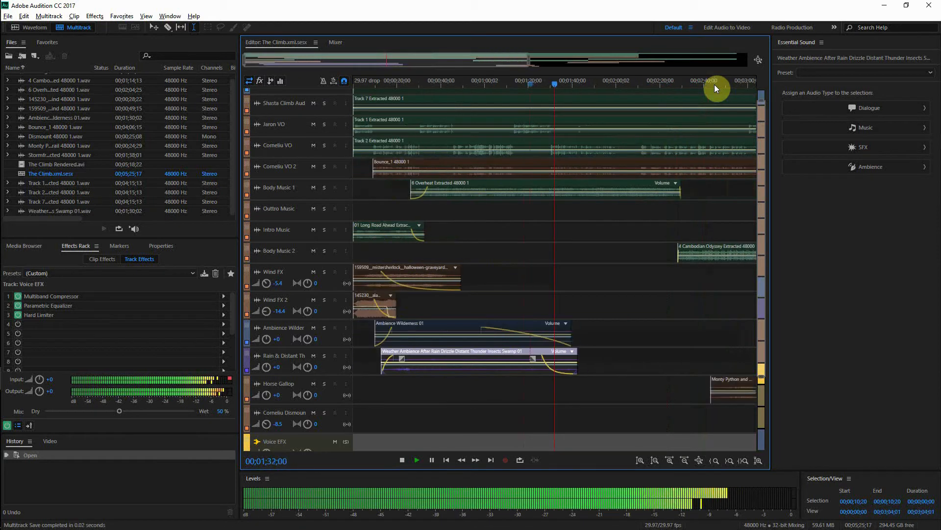
- Switch to the Edit Audio to Video workspace and play the session from about 00;01;20;26 alongside the video
{"action": "left_click", "coordinate": [726, 27]}
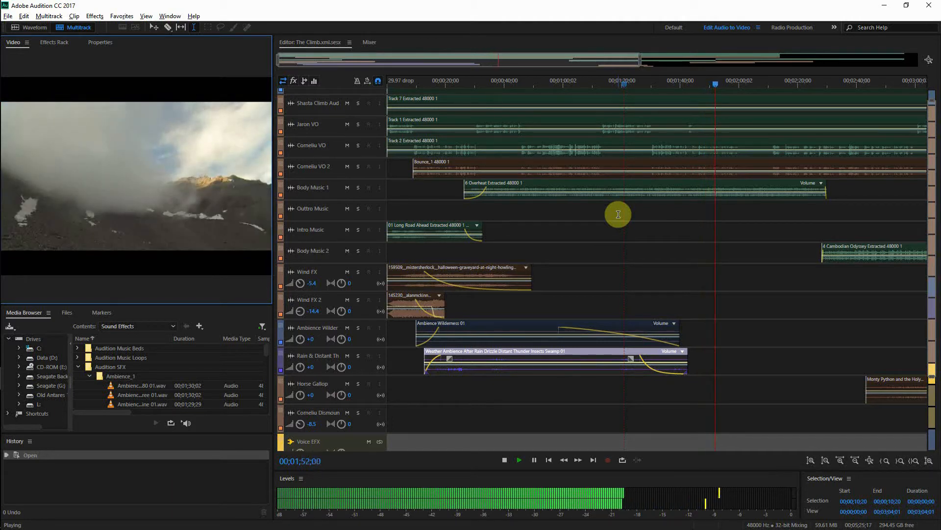
{"action": "key", "text": "space"}
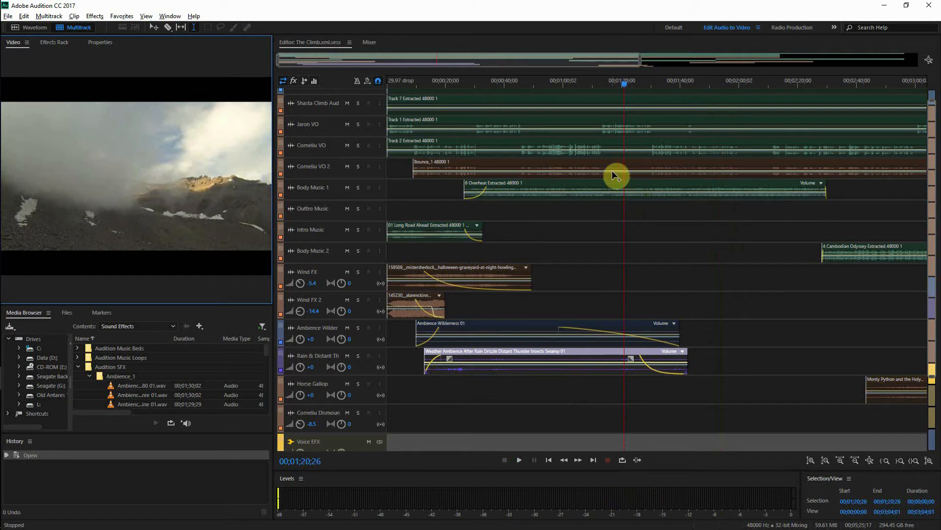
{"action": "key", "text": "space"}
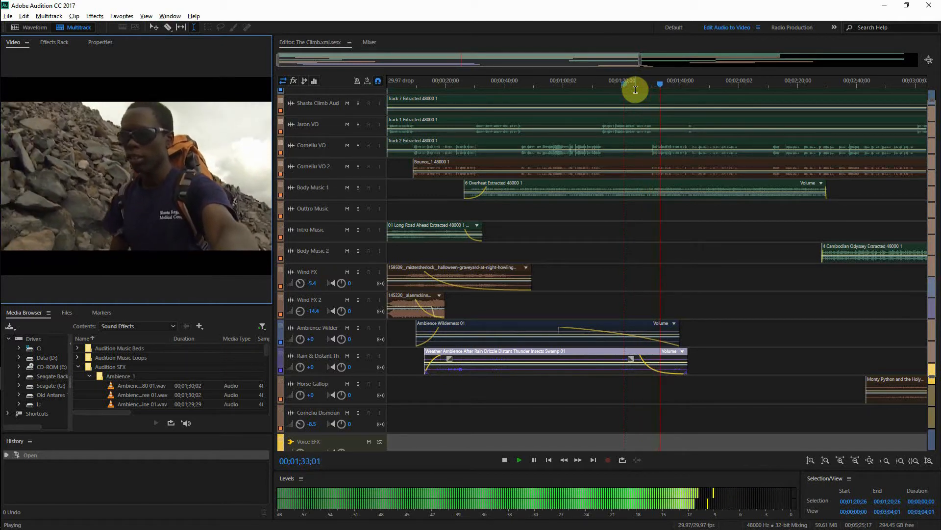
{"action": "key", "text": "space"}
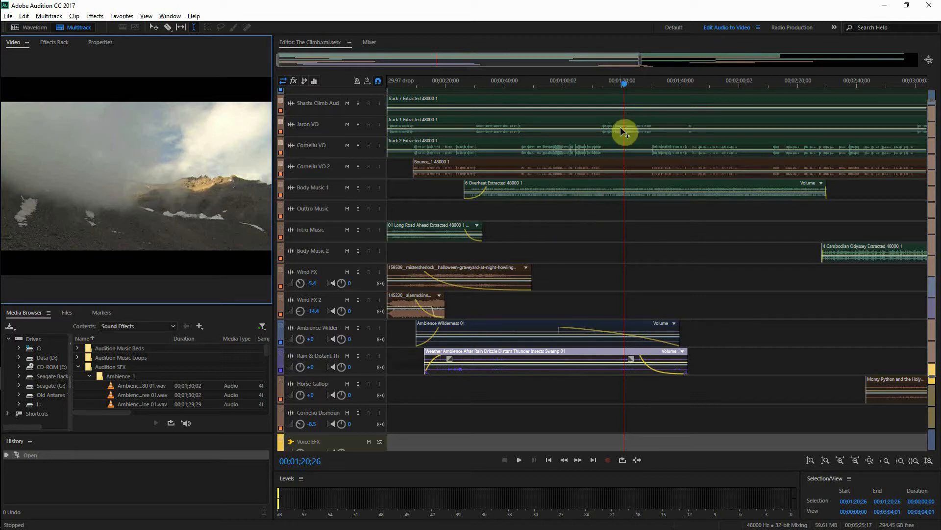
- Scrub the playhead from about 00;01;17;09 to 00;01;57;05 against the video and fit the whole session in the timeline
{"action": "left_click_drag", "start_coordinate": [623, 89], "coordinate": [614, 88]}
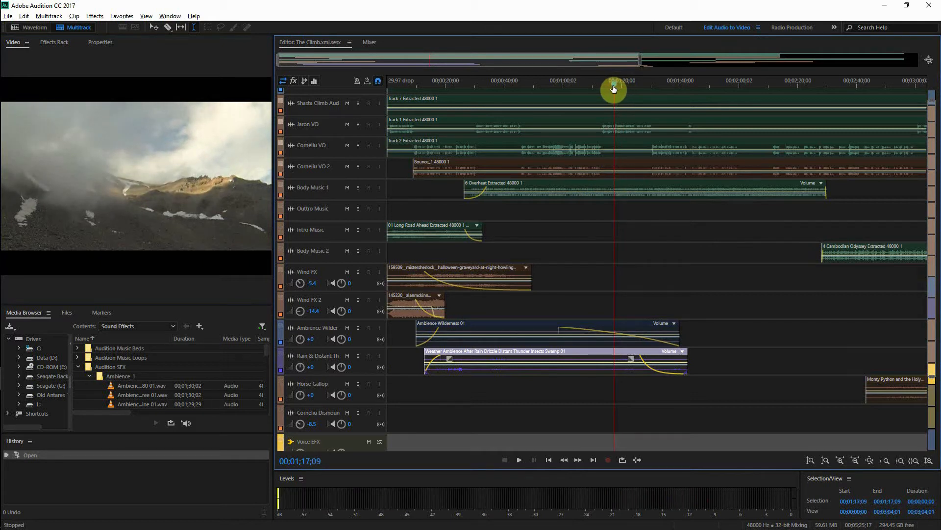
{"action": "left_click_drag", "start_coordinate": [614, 88], "coordinate": [732, 120]}
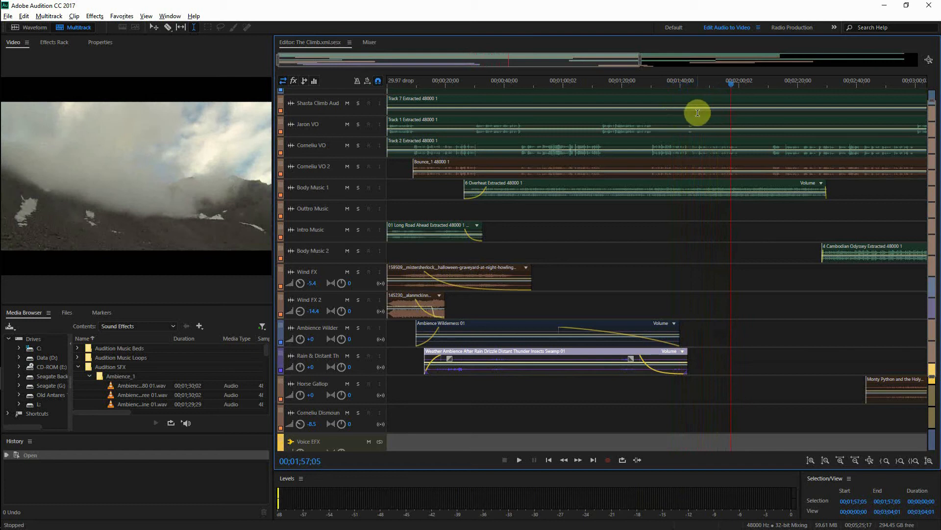
{"action": "left_click", "coordinate": [928, 61]}
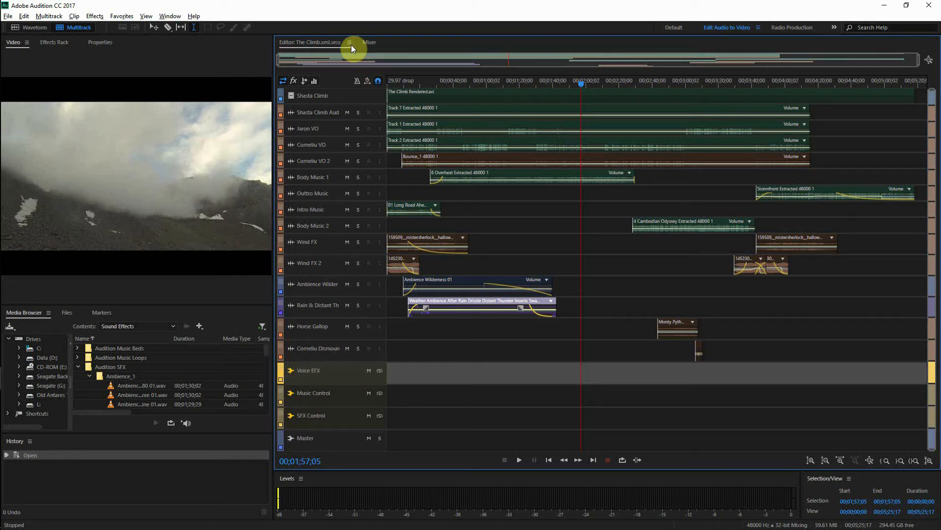
- Browse the Data (D:) drive in the Media Browser and expand CGI Studios, Ltd, its Audio folder and DSI Files
{"action": "left_click", "coordinate": [9, 18]}
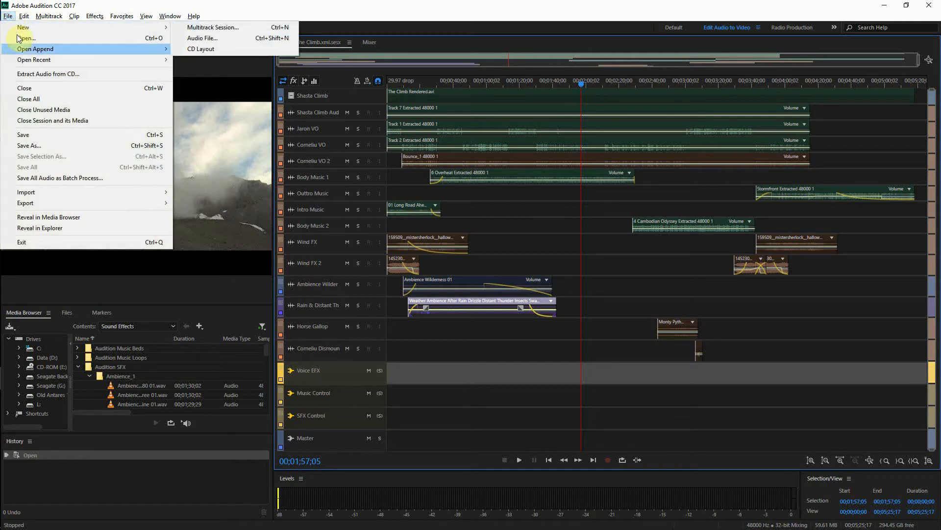
{"action": "left_click", "coordinate": [50, 357]}
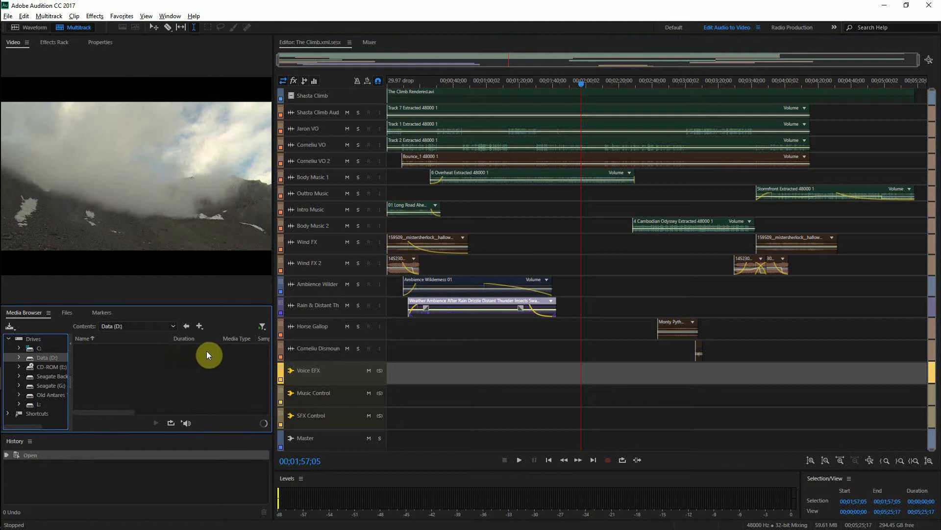
{"action": "left_click", "coordinate": [18, 358]}
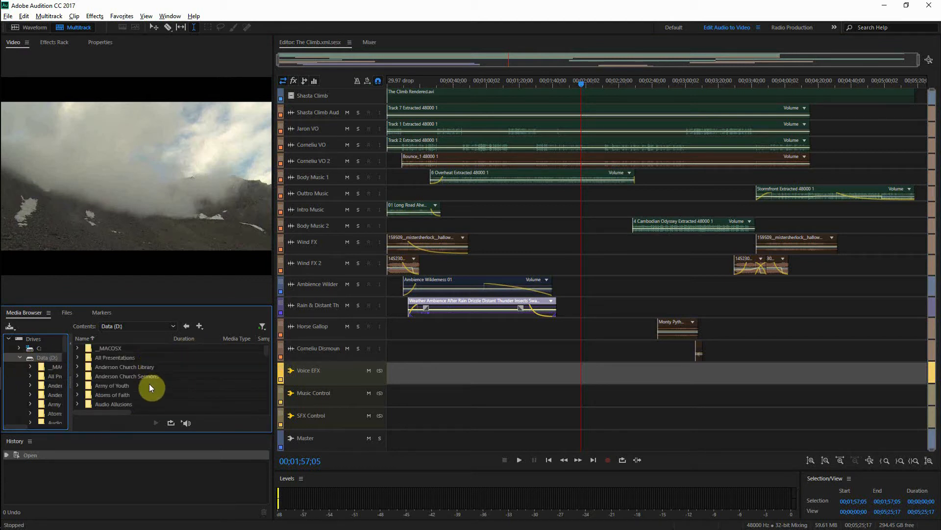
{"action": "scroll", "coordinate": [149, 383], "scroll_direction": "down", "scroll_amount": 5}
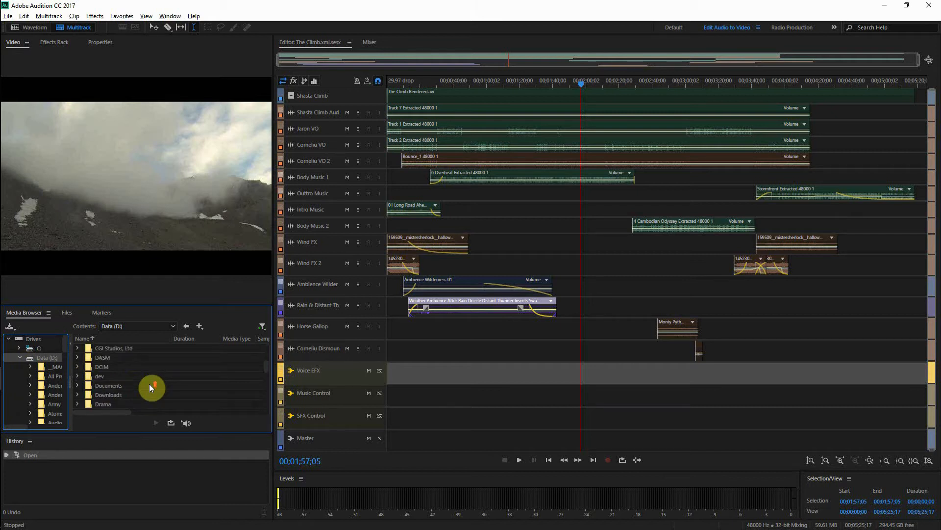
{"action": "left_click", "coordinate": [121, 349]}
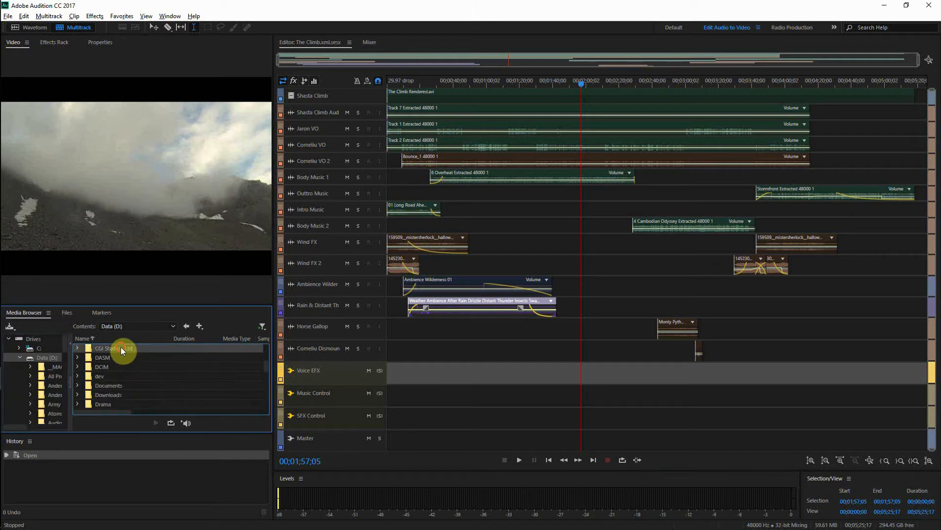
{"action": "left_click", "coordinate": [77, 348]}
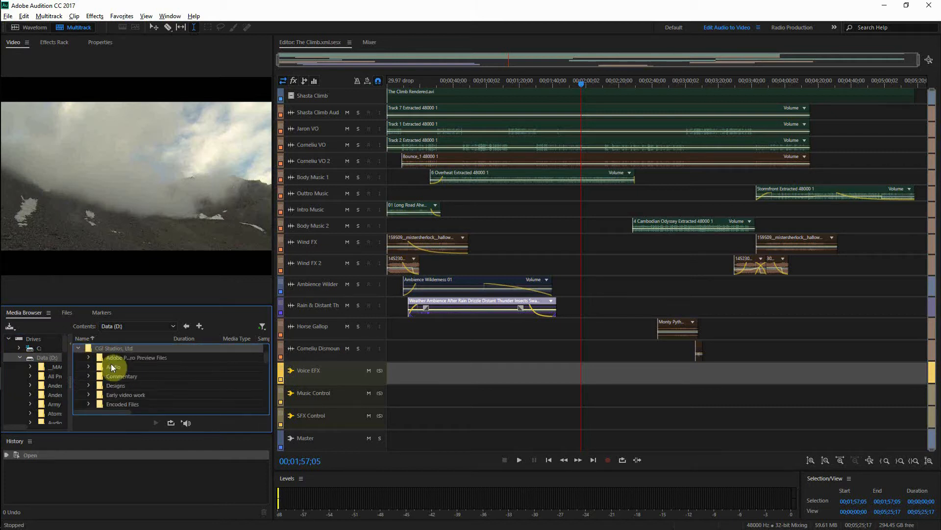
{"action": "left_click", "coordinate": [93, 364]}
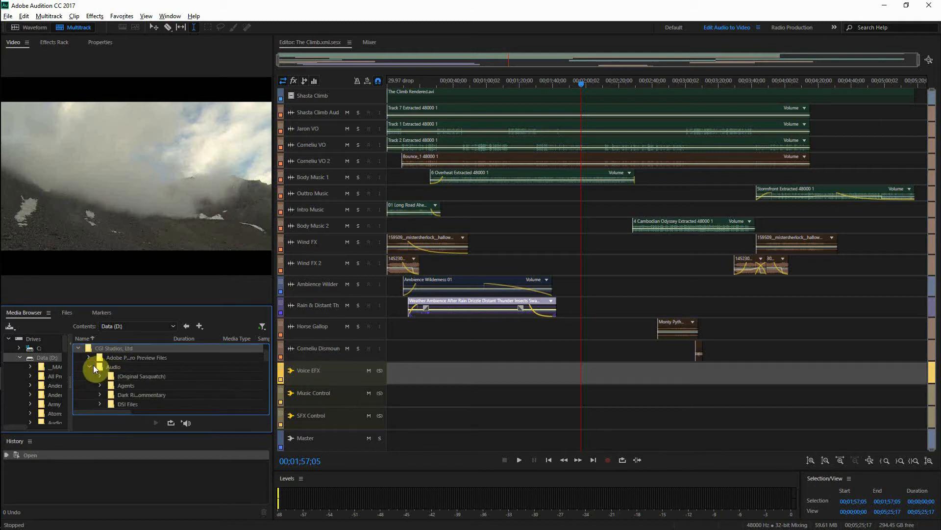
{"action": "scroll", "coordinate": [132, 375], "scroll_direction": "up", "scroll_amount": 3}
{"action": "left_click", "coordinate": [115, 404]}
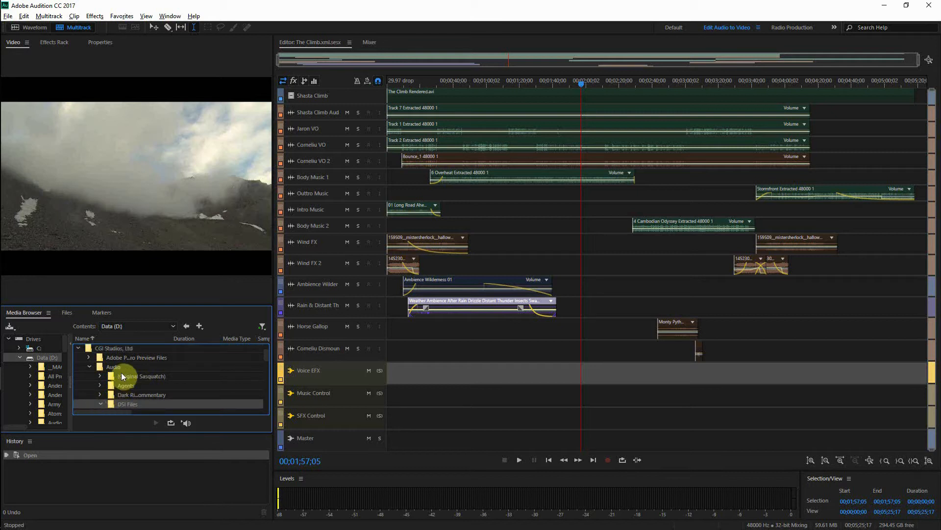
- Look through the contents of the DSI Files folder and collapse the CGI Studios, Ltd folder
{"action": "scroll", "coordinate": [163, 380], "scroll_direction": "down", "scroll_amount": 3}
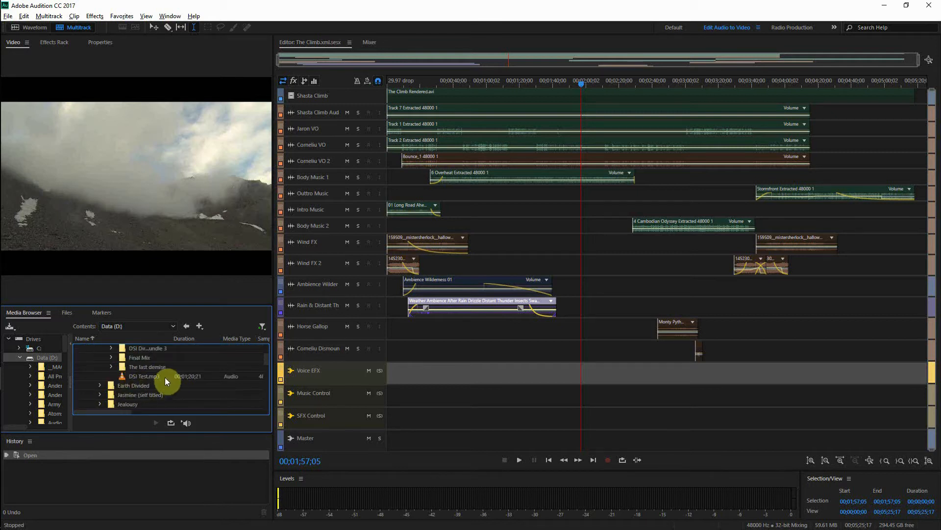
{"action": "scroll", "coordinate": [165, 378], "scroll_direction": "up", "scroll_amount": 3}
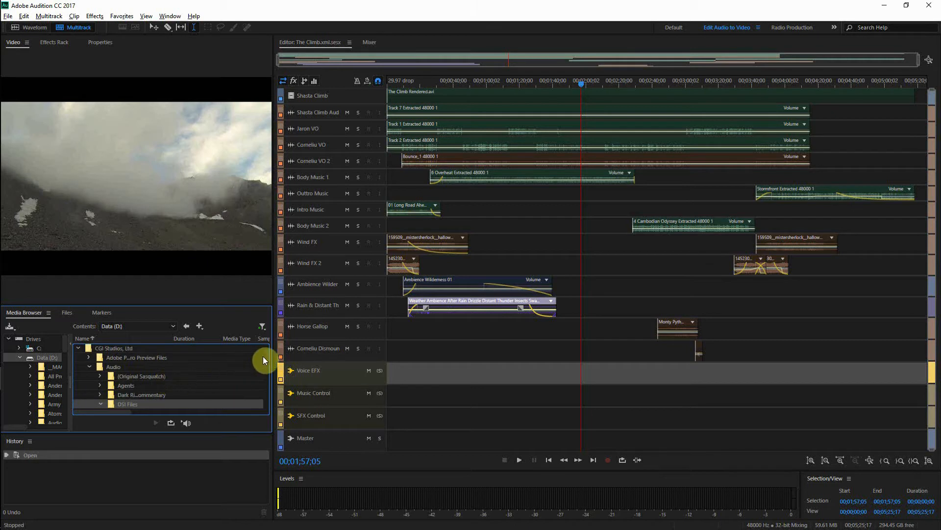
{"action": "scroll", "coordinate": [266, 356], "scroll_direction": "down", "scroll_amount": 3}
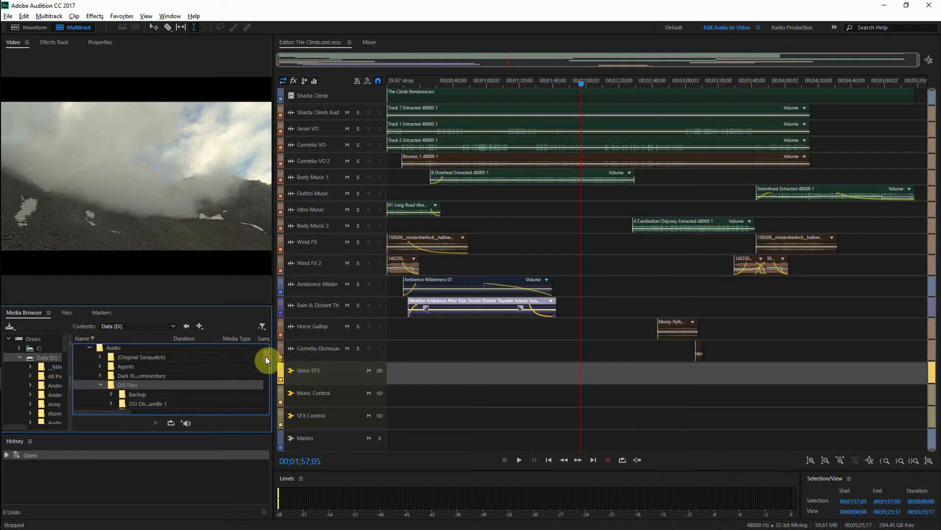
{"action": "scroll", "coordinate": [266, 361], "scroll_direction": "down", "scroll_amount": 3}
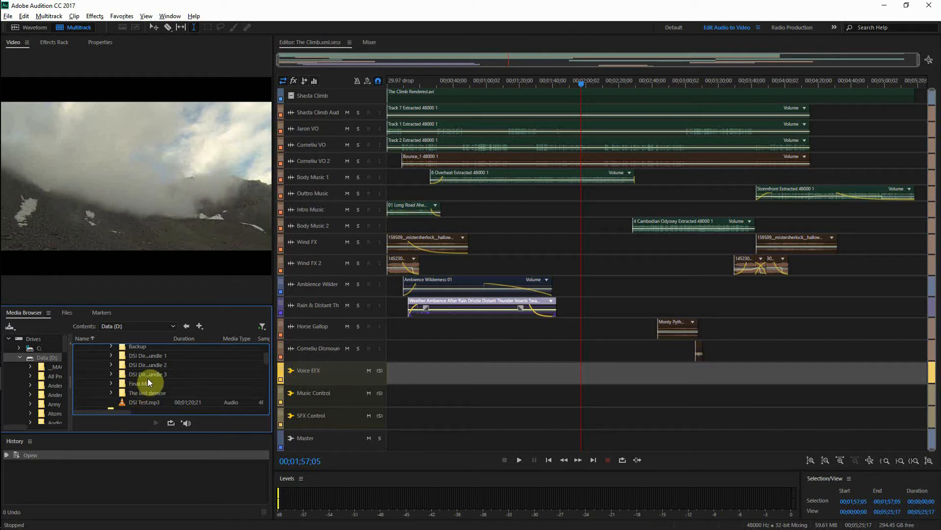
{"action": "scroll", "coordinate": [148, 378], "scroll_direction": "up", "scroll_amount": 5}
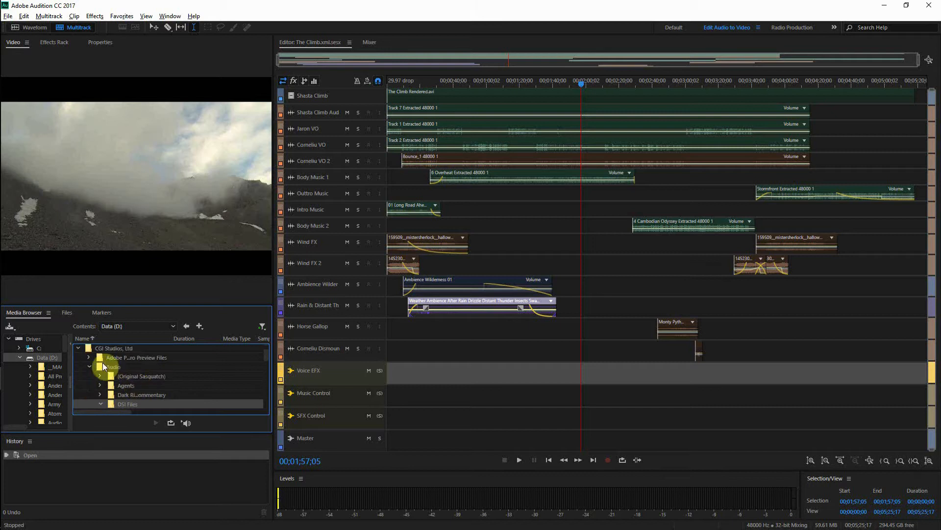
{"action": "left_click", "coordinate": [79, 348]}
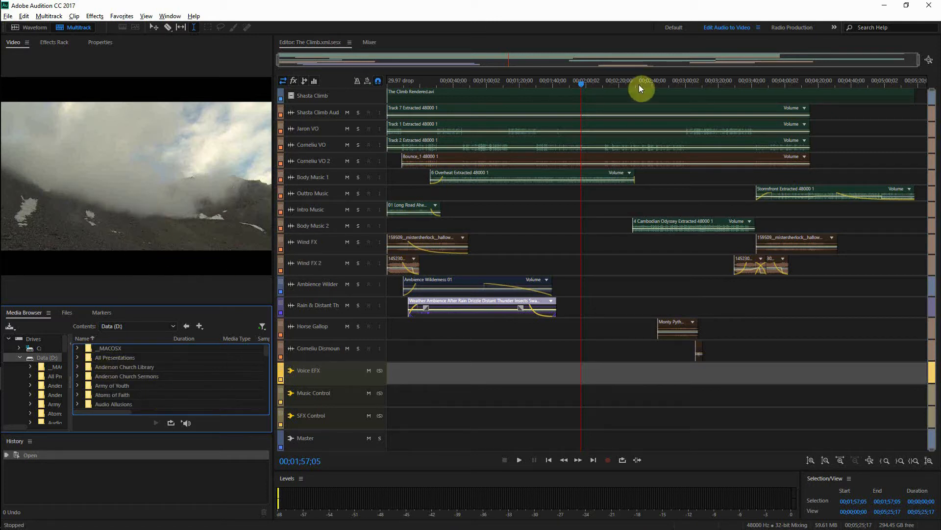
- Scrub the playhead to about 00;02;36;07 and search the computer for "dudes tru strength"
{"action": "left_click_drag", "start_coordinate": [587, 80], "coordinate": [649, 85]}
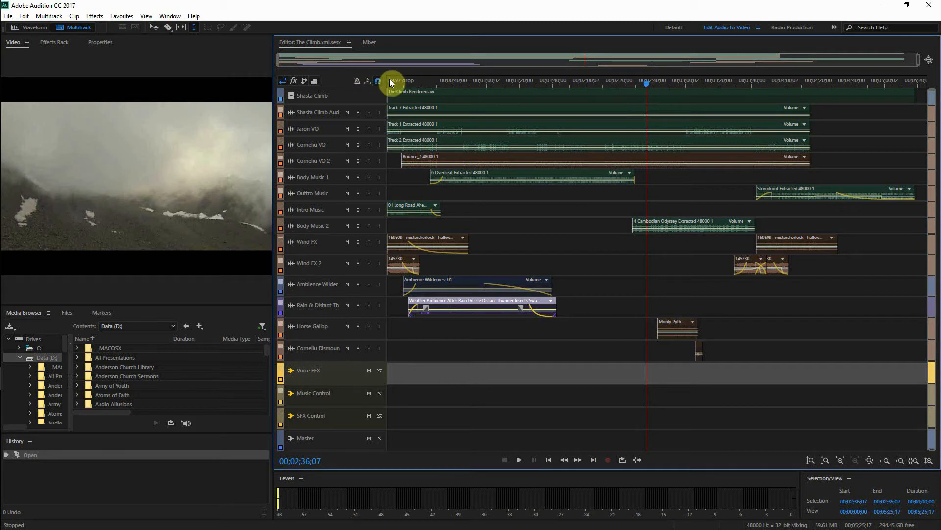
{"action": "key", "text": "super"}
{"action": "type", "text": "du"}
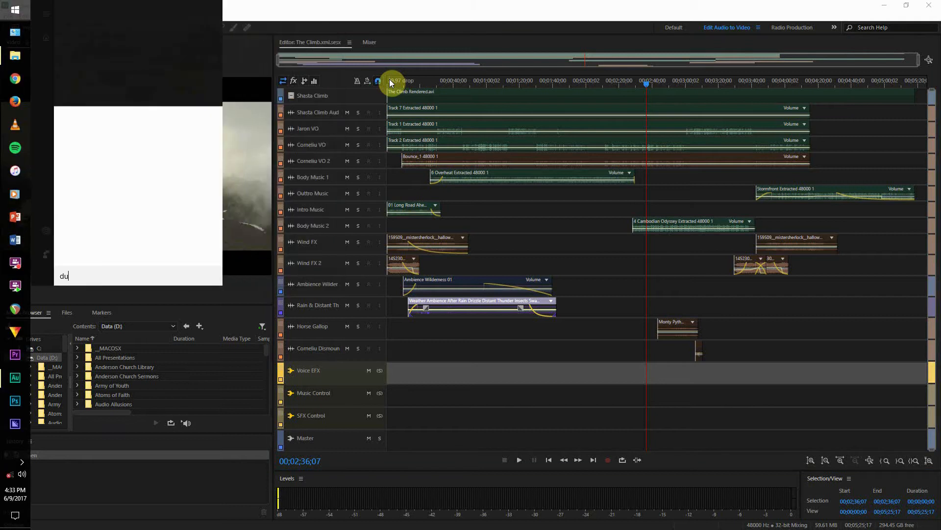
{"action": "type", "text": "des "}
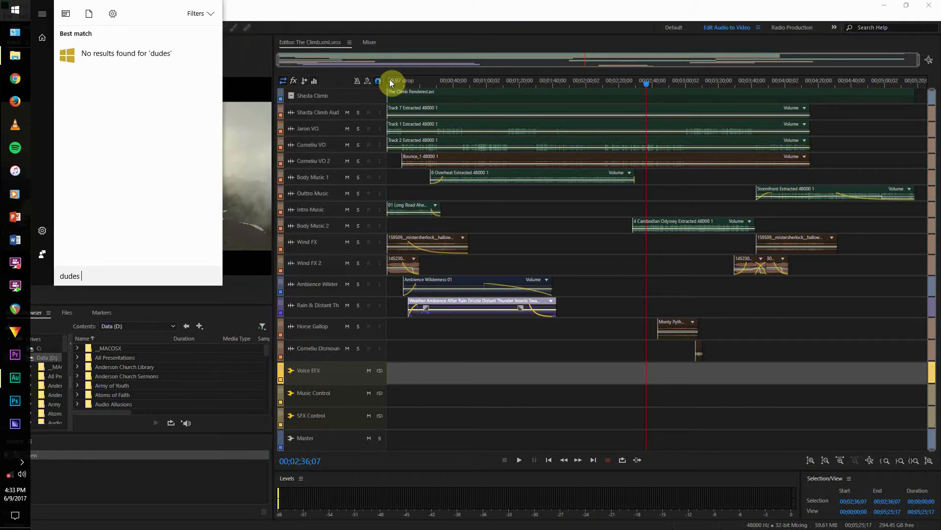
{"action": "type", "text": "tru strength"}
- Open RC3-Life Study (Intro).mp4 from File Explorer in VLC, play it from the beginning, and close the player
{"action": "left_click", "coordinate": [15, 55]}
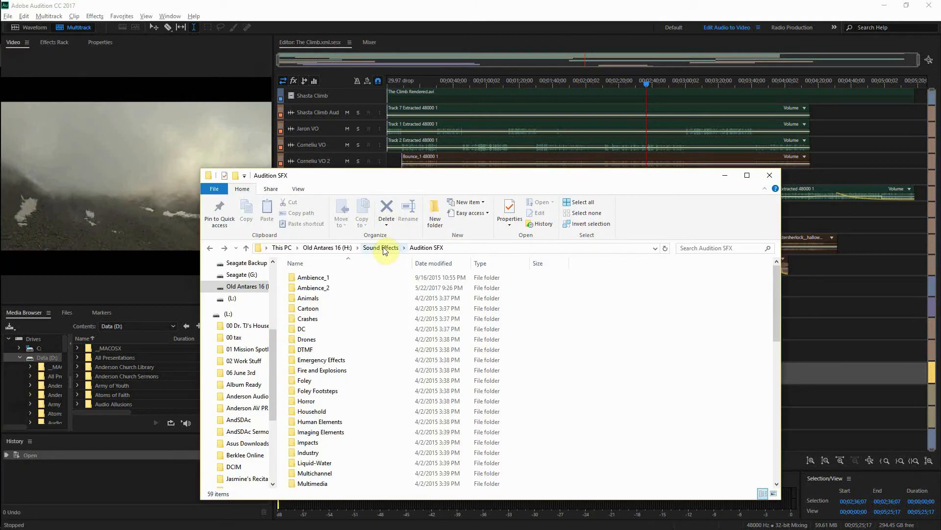
{"action": "left_click_drag", "start_coordinate": [272, 349], "coordinate": [275, 313]}
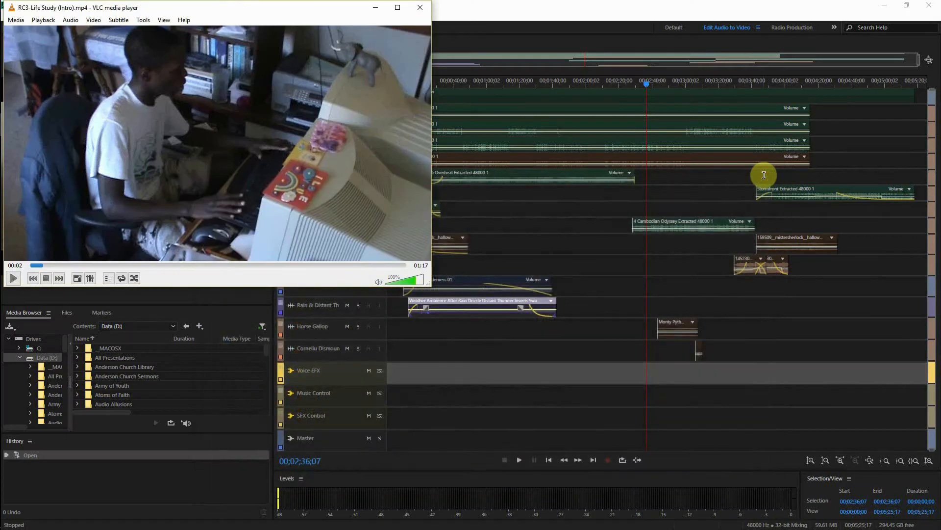
{"action": "left_click_drag", "start_coordinate": [222, 13], "coordinate": [424, 95]}
{"action": "left_click_drag", "start_coordinate": [243, 353], "coordinate": [221, 353]}
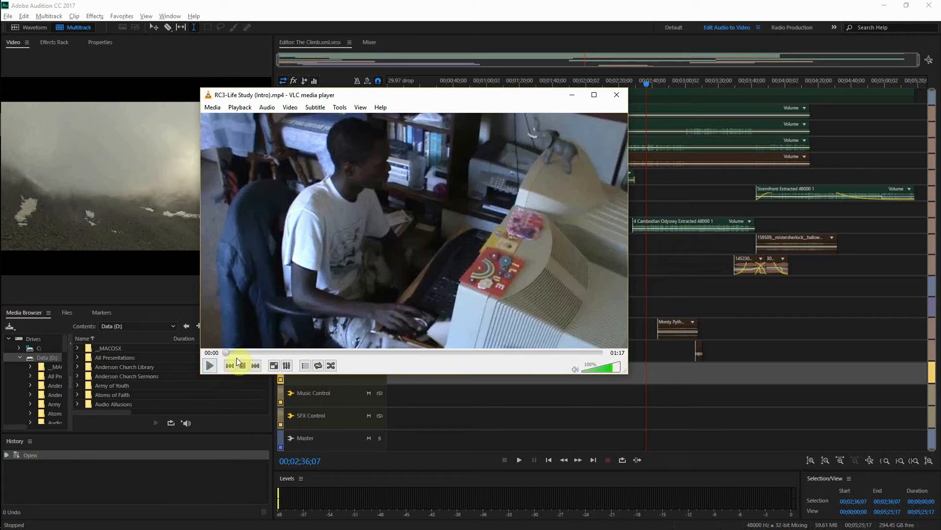
{"action": "left_click", "coordinate": [211, 366]}
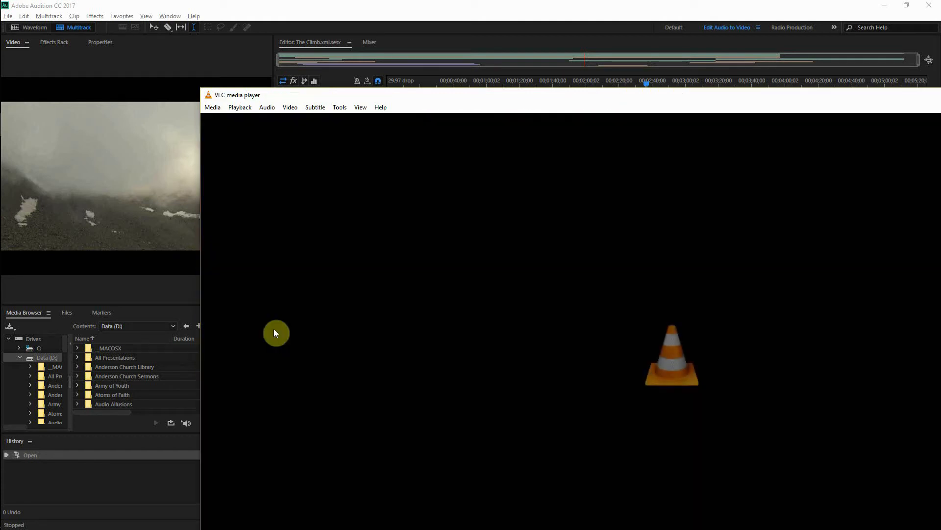
{"action": "right_click", "coordinate": [429, 93]}
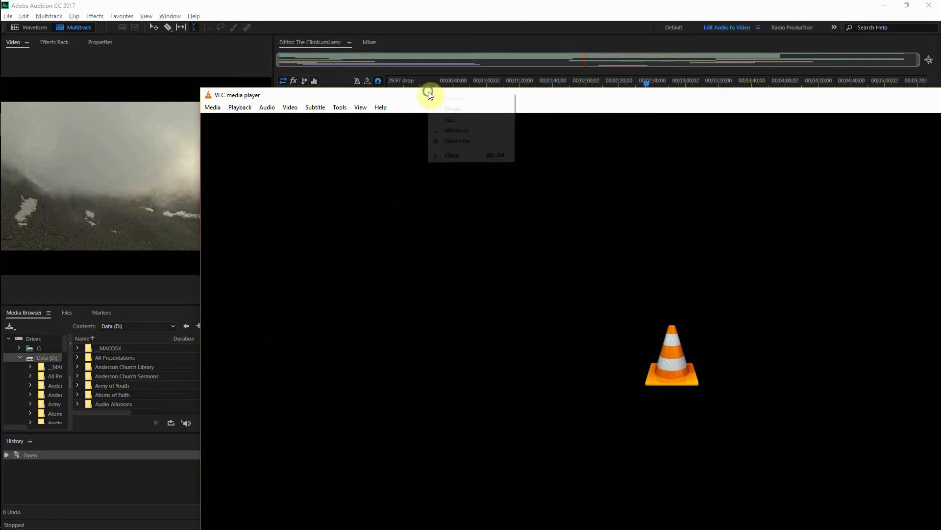
{"action": "left_click", "coordinate": [455, 157]}
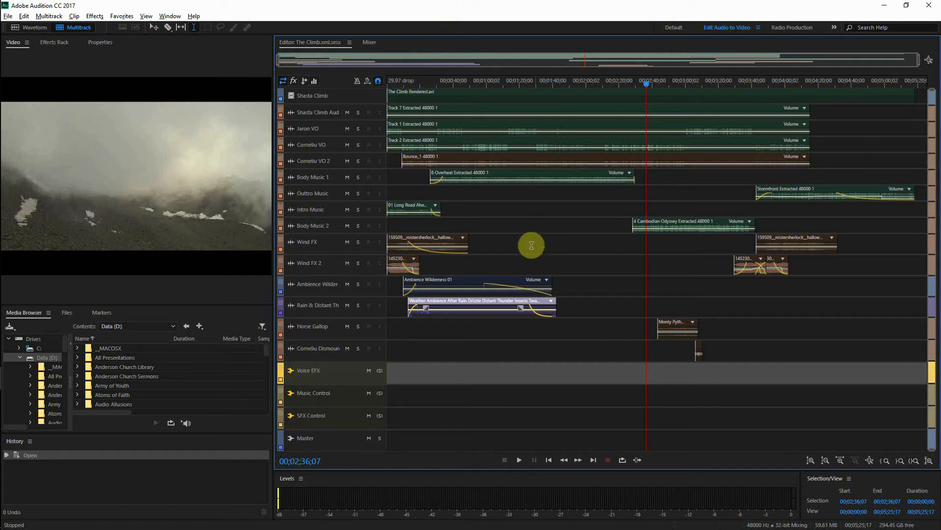
- Return to the Audition session, scrub from about 00;01;53;11 toward the horse gallop, and play from 00;02;44;15
{"action": "left_click", "coordinate": [575, 81]}
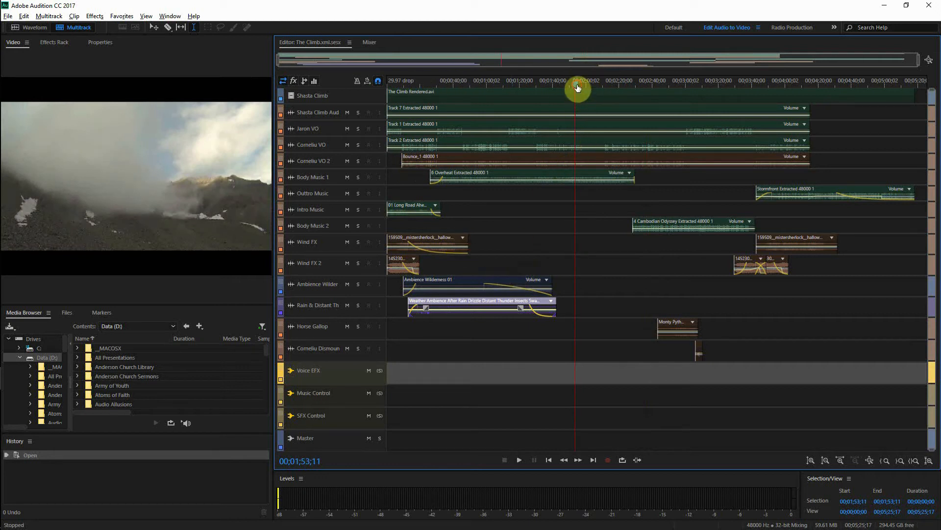
{"action": "left_click_drag", "start_coordinate": [577, 87], "coordinate": [659, 99]}
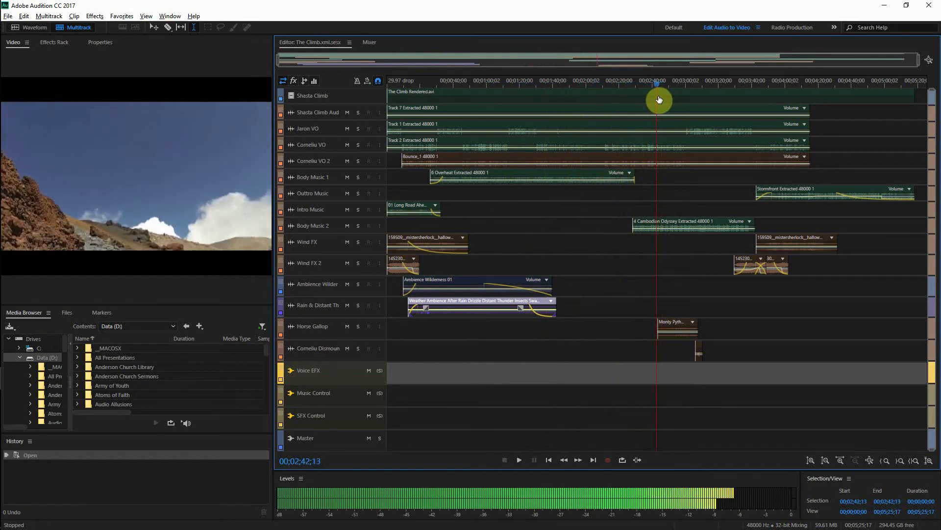
{"action": "key", "text": "space"}
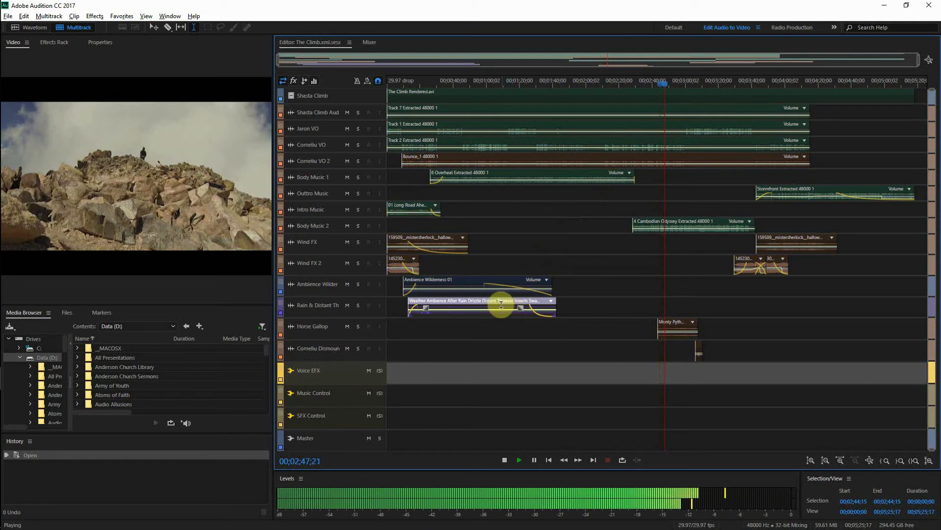
- Copy the Ambience Wilderness 01 clip further along the same track so it starts at about 00;02;19, and stop playback
{"action": "left_click", "coordinate": [457, 283]}
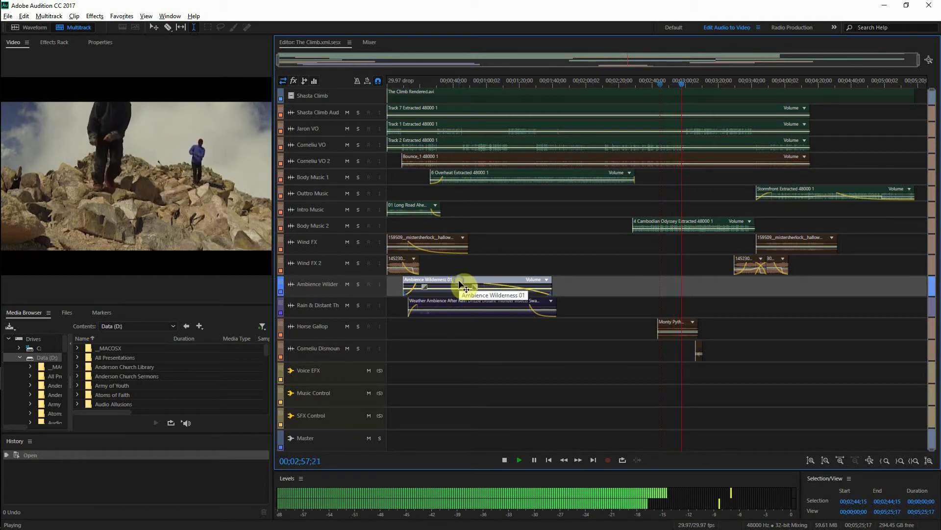
{"action": "left_click_drag", "start_coordinate": [479, 282], "coordinate": [673, 281]}
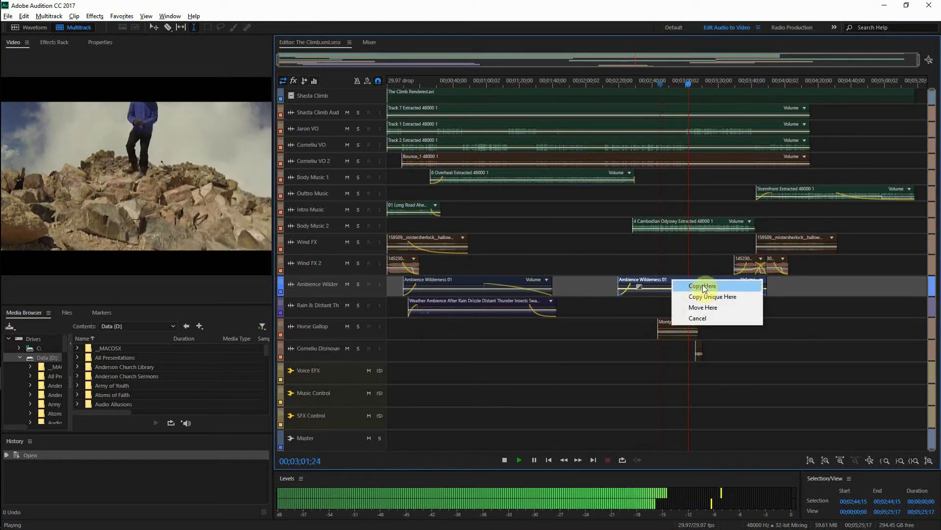
{"action": "left_click", "coordinate": [703, 287]}
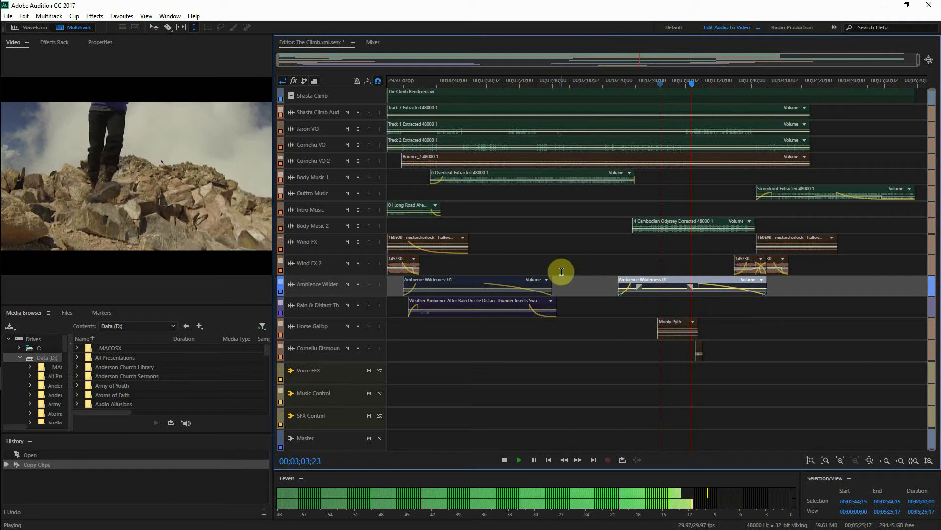
{"action": "key", "text": "space"}
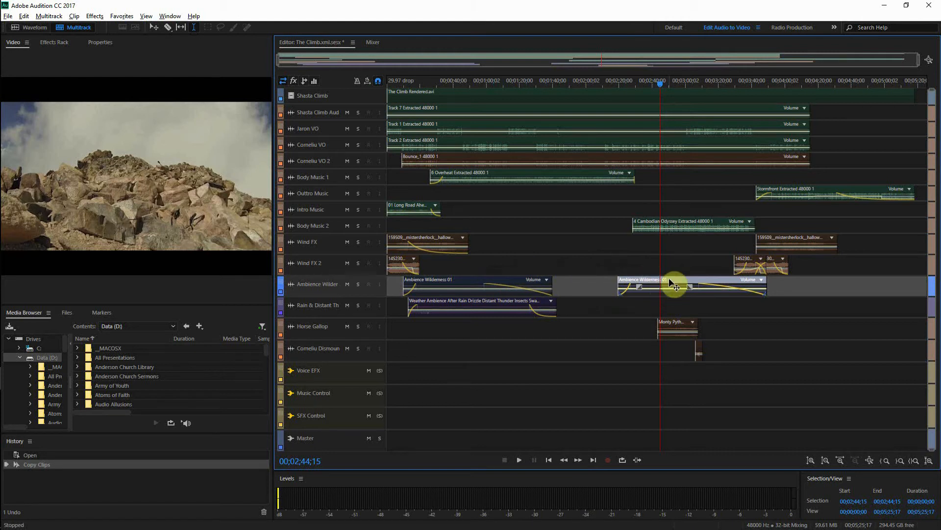
- Play the session from 00;02;12;01, stop, and scrub the playhead back to 00;01;54;26
{"action": "left_click_drag", "start_coordinate": [662, 80], "coordinate": [606, 99]}
{"action": "key", "text": "space"}
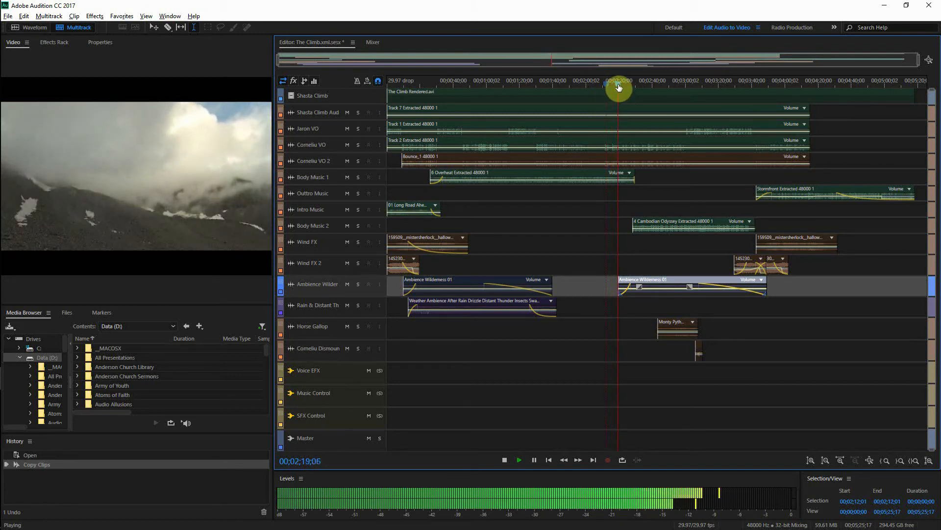
{"action": "left_click", "coordinate": [619, 85]}
{"action": "left_click_drag", "start_coordinate": [619, 87], "coordinate": [579, 103]}
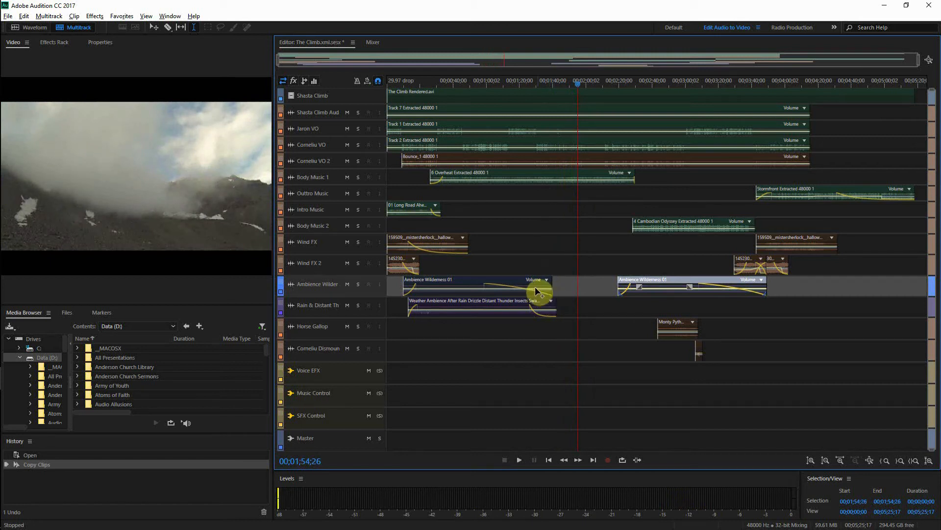
- Remove the fade-out at the end of the first Ambience Wilderness 01 clip
{"action": "left_click", "coordinate": [496, 288]}
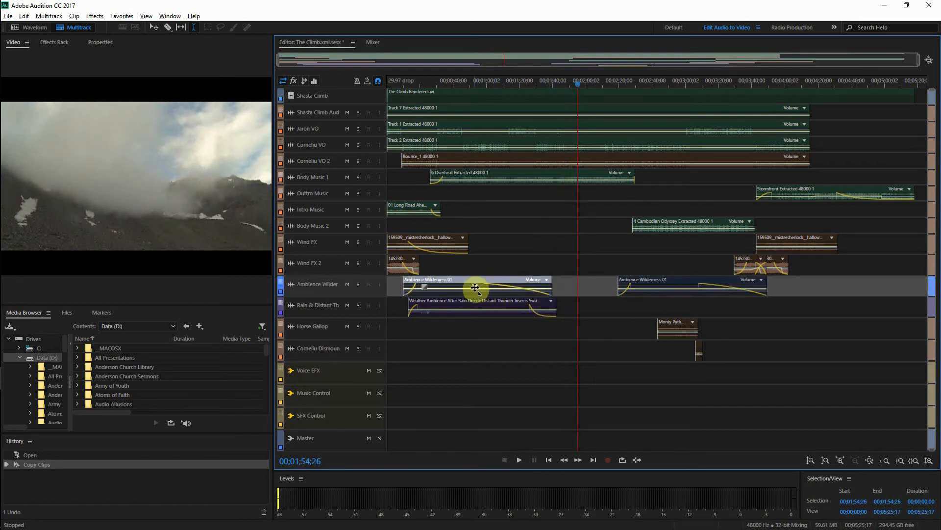
{"action": "left_click_drag", "start_coordinate": [475, 287], "coordinate": [552, 282]}
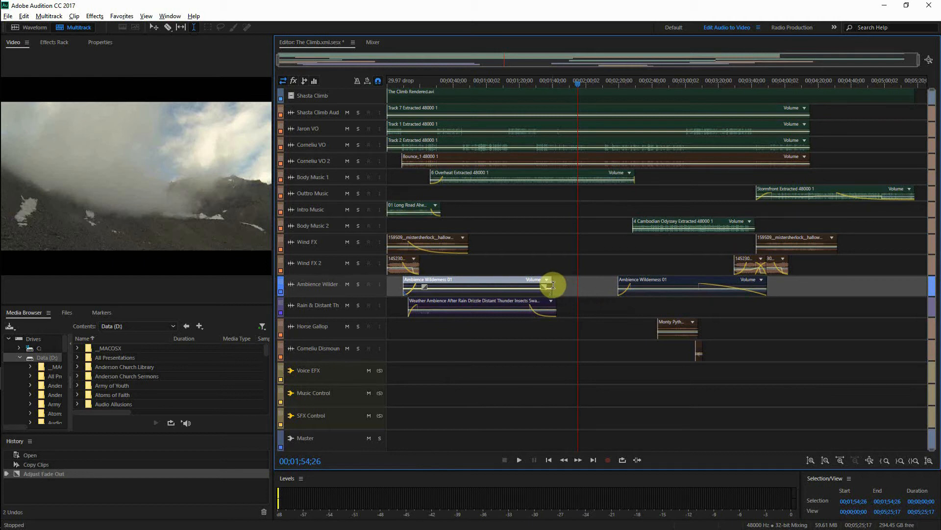
- Enable looping on the first Ambience Wilderness 01 clip and try to extend its end into the gap with the Move tool
{"action": "right_click", "coordinate": [528, 279]}
{"action": "left_click", "coordinate": [586, 346]}
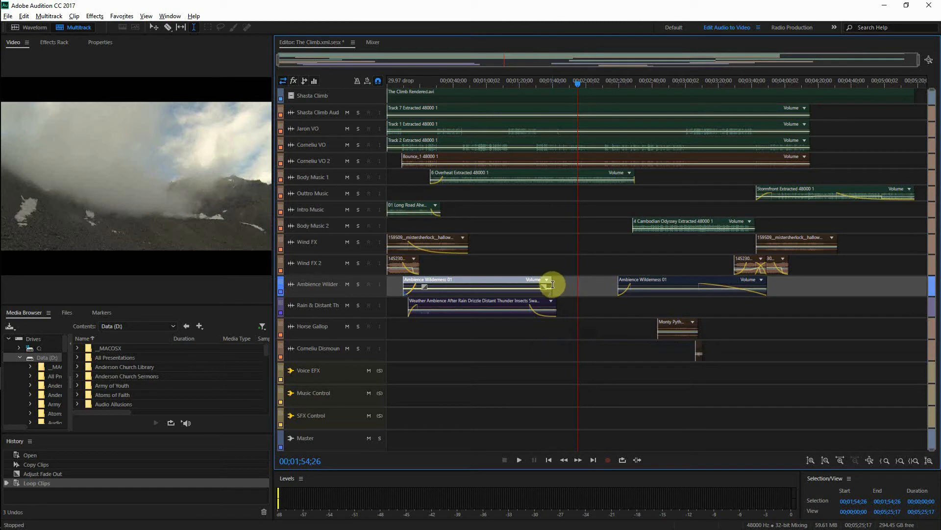
{"action": "right_click", "coordinate": [517, 279]}
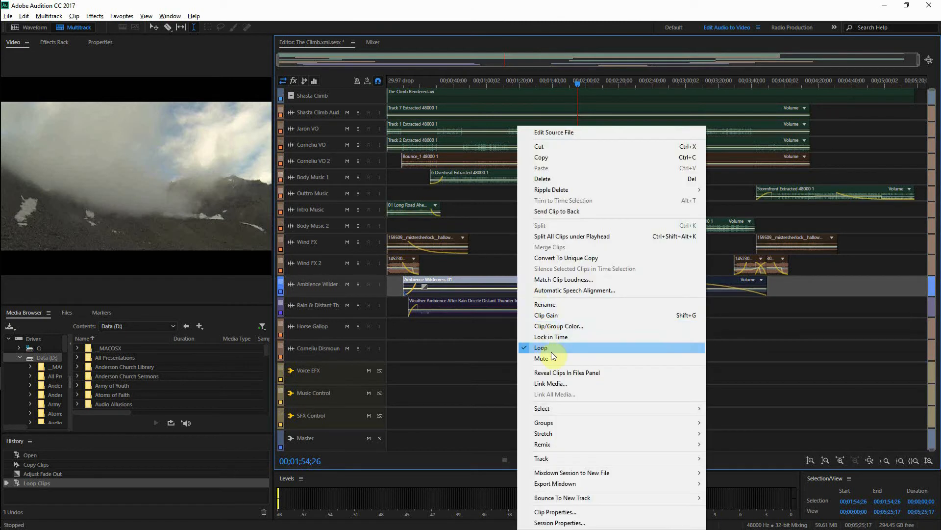
{"action": "left_click", "coordinate": [511, 276]}
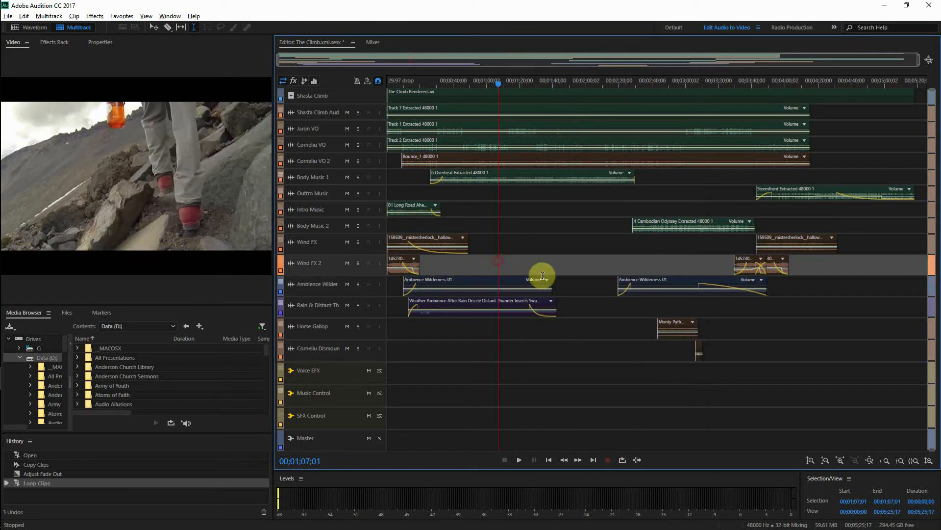
{"action": "left_click", "coordinate": [552, 284]}
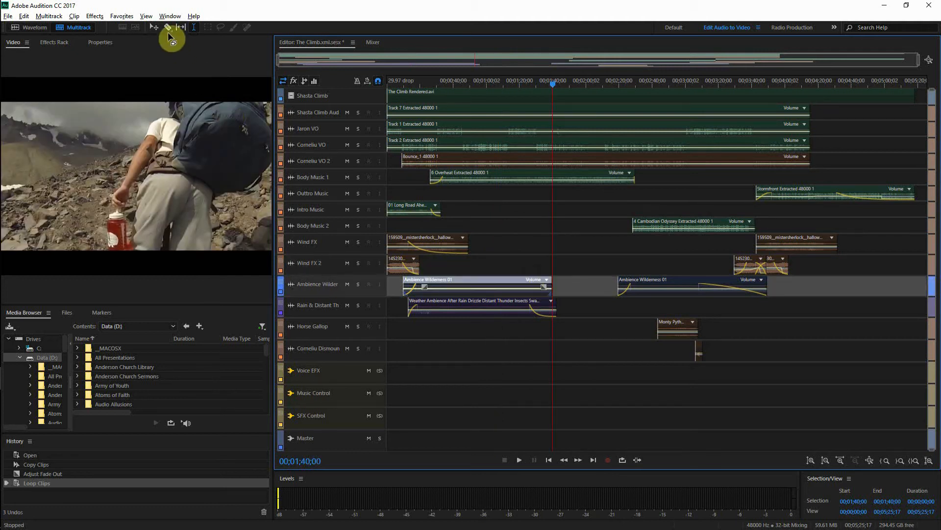
{"action": "left_click", "coordinate": [154, 27]}
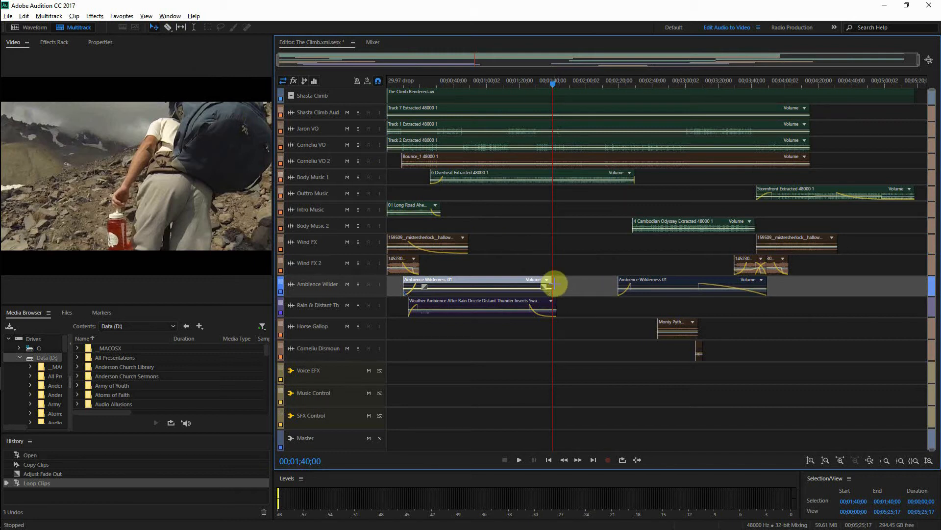
{"action": "left_click_drag", "start_coordinate": [554, 284], "coordinate": [580, 285]}
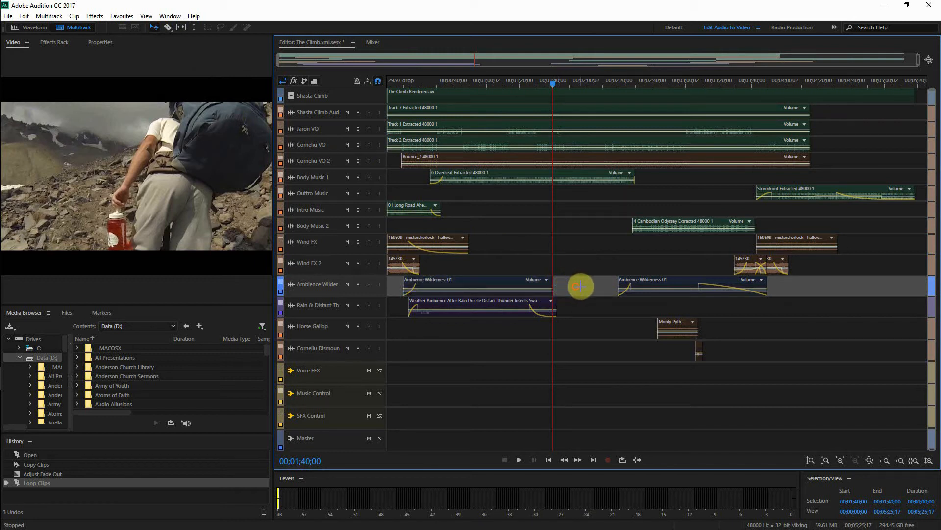
- Switch back to the Time Selection tool and turn off looping for the first Ambience Wilderness 01 clip
{"action": "left_click", "coordinate": [185, 31]}
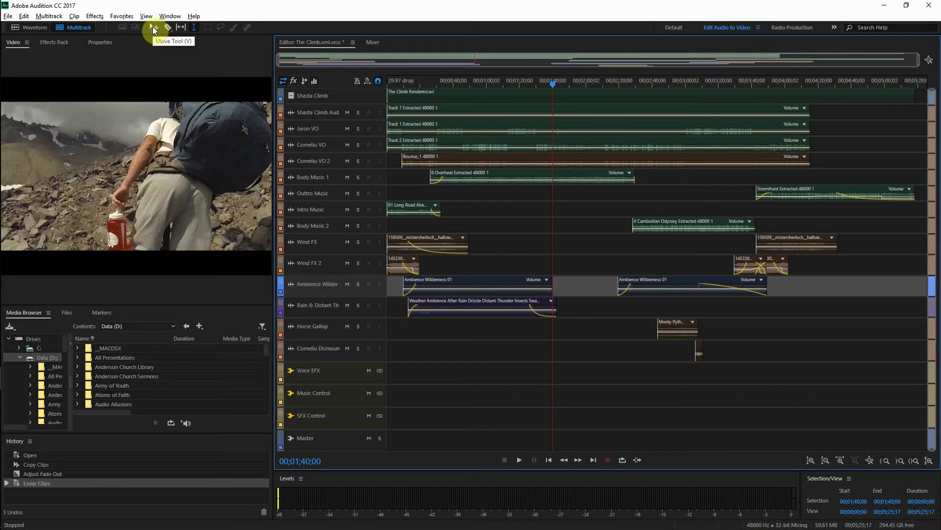
{"action": "left_click", "coordinate": [194, 28]}
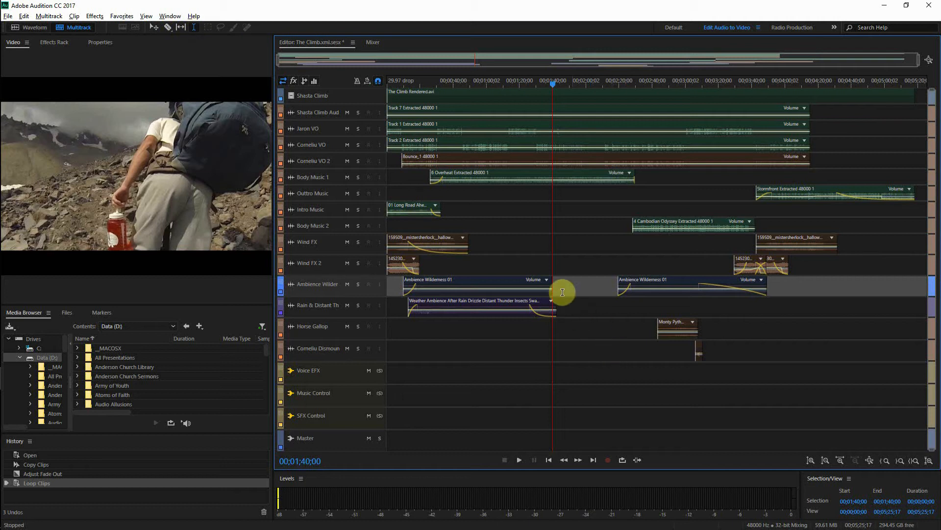
{"action": "left_click", "coordinate": [544, 266]}
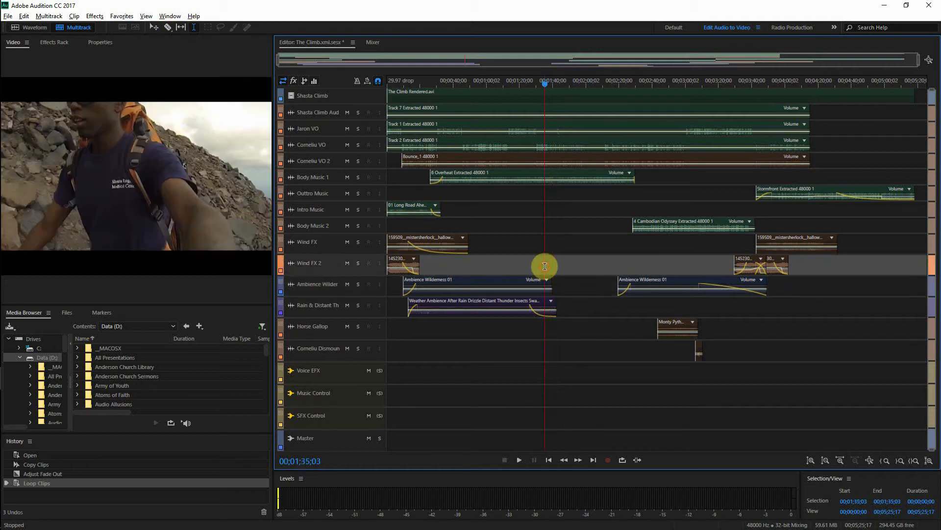
{"action": "right_click", "coordinate": [518, 282]}
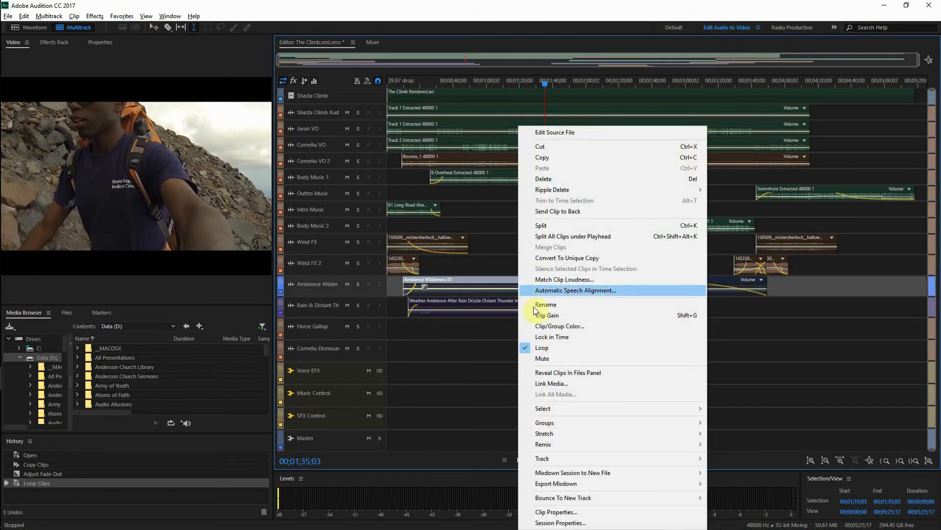
{"action": "left_click", "coordinate": [551, 347]}
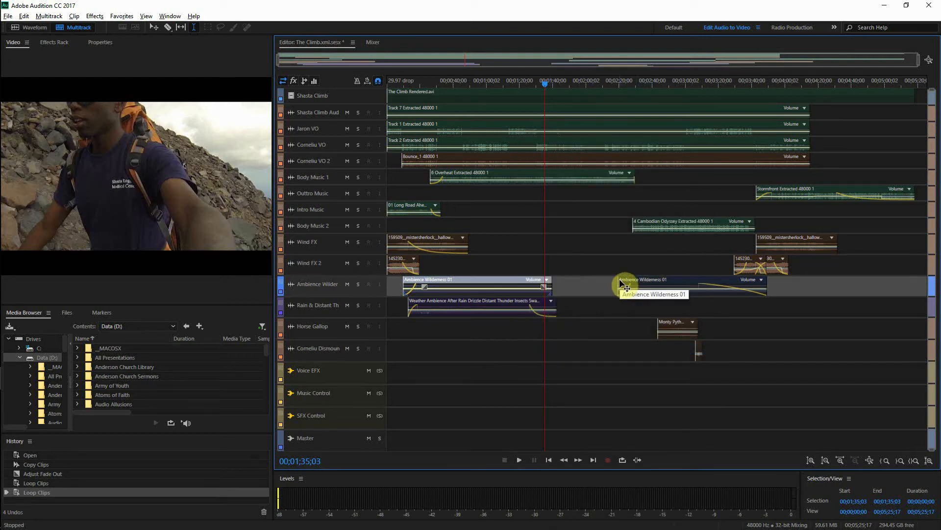
- Shorten the copied Ambience Wilderness 01 clip's fade-in and fade-out to nothing and move it against the end of the first clip
{"action": "left_click_drag", "start_coordinate": [626, 285], "coordinate": [693, 290]}
{"action": "left_click_drag", "start_coordinate": [785, 291], "coordinate": [791, 290]}
{"action": "left_click", "coordinate": [686, 286]}
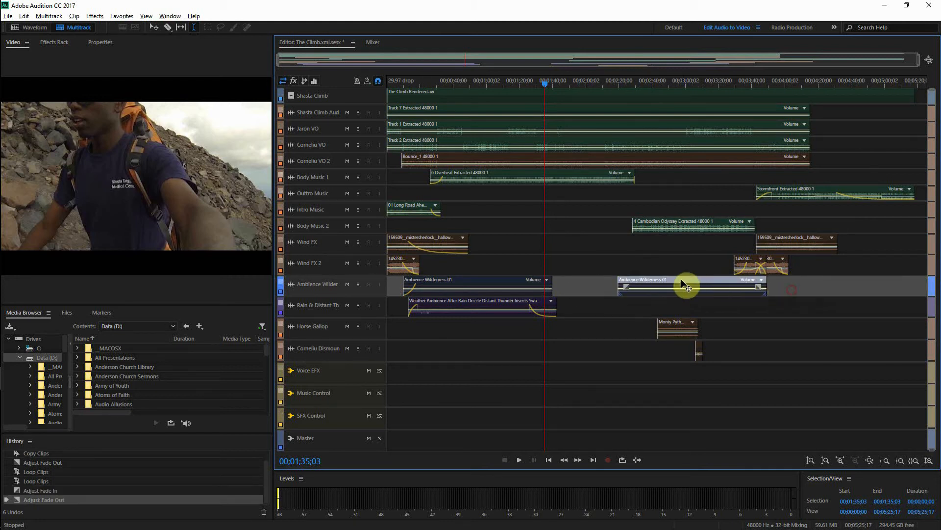
{"action": "left_click_drag", "start_coordinate": [660, 280], "coordinate": [609, 281]}
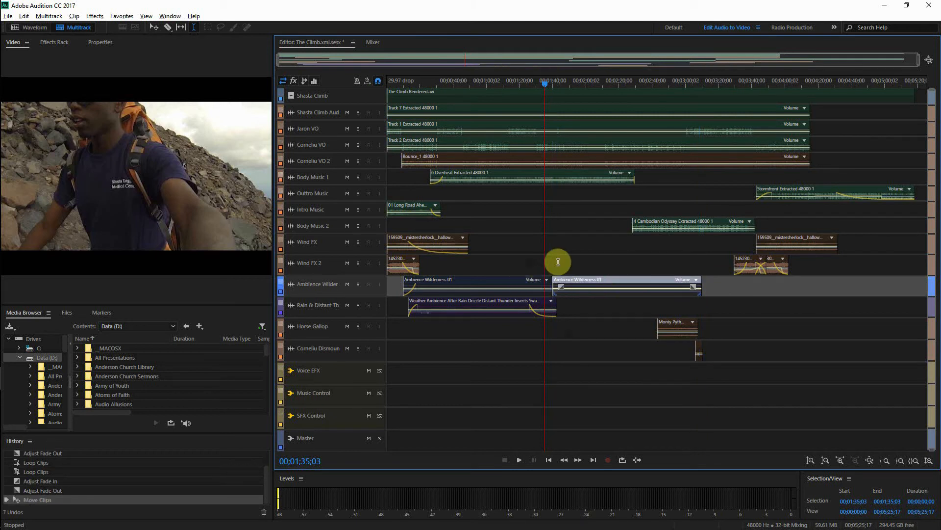
- Examine the join between the two Ambience Wilderness 01 clips up close and briefly play it from 00;01;39;24
{"action": "key", "text": "equal"}
{"action": "key", "text": "equal"}
{"action": "key", "text": "equal"}
{"action": "key", "text": "equal"}
{"action": "key", "text": "equal"}
{"action": "key", "text": "equal"}
{"action": "key", "text": "equal"}
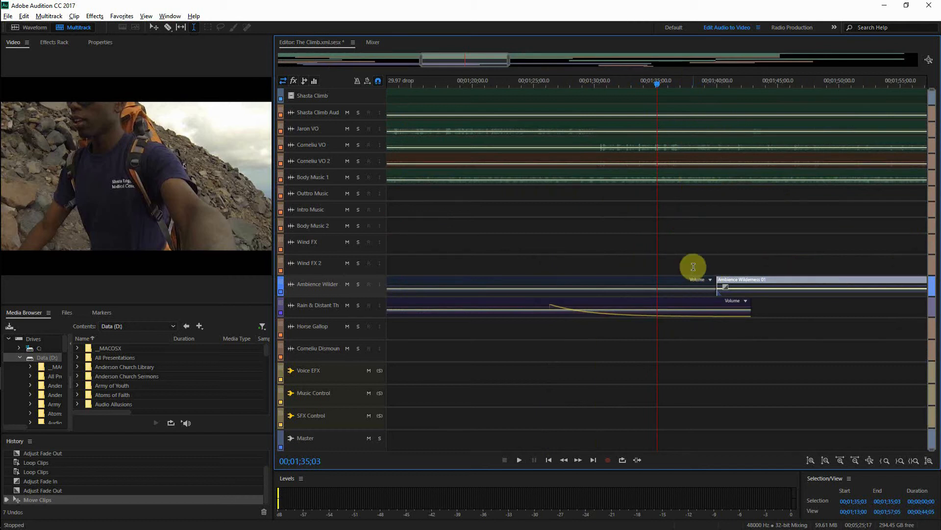
{"action": "left_click_drag", "start_coordinate": [687, 264], "coordinate": [772, 266]}
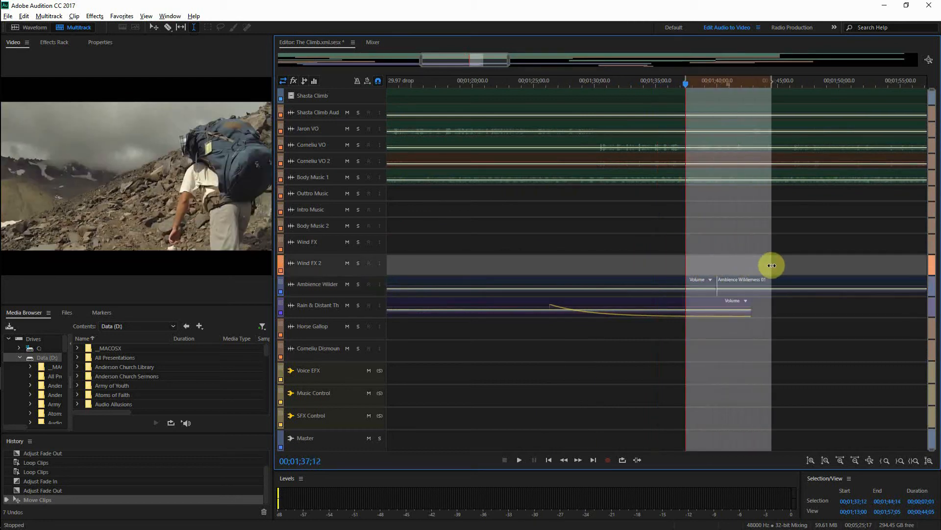
{"action": "key", "text": "shift+backslash"}
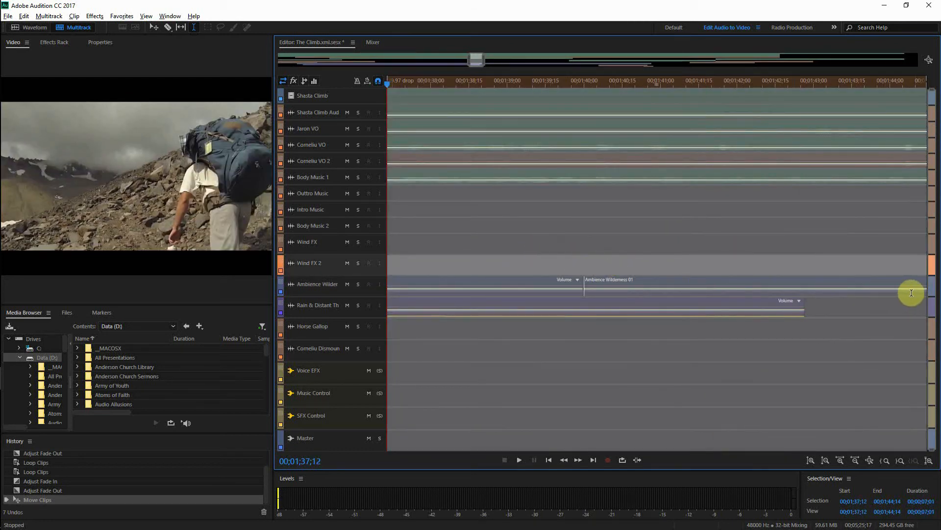
{"action": "scroll", "coordinate": [930, 296], "scroll_direction": "up", "scroll_amount": 3}
{"action": "left_click", "coordinate": [569, 164]}
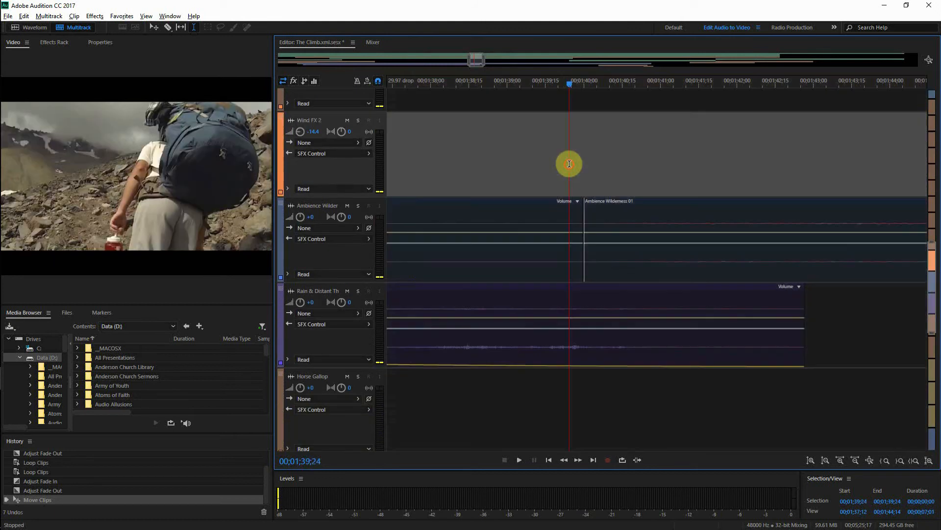
{"action": "key", "text": "space"}
{"action": "key", "text": "space"}
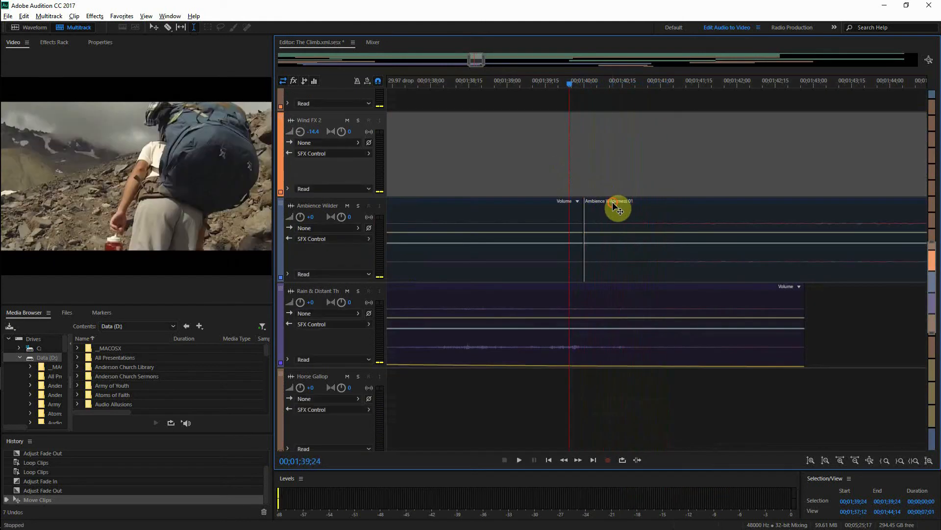
- Overlap the copied clip slightly with the end of the first one for a short crossfade, and play across it from 00;01;39;06
{"action": "left_click_drag", "start_coordinate": [615, 208], "coordinate": [610, 207]}
{"action": "left_click", "coordinate": [524, 188]}
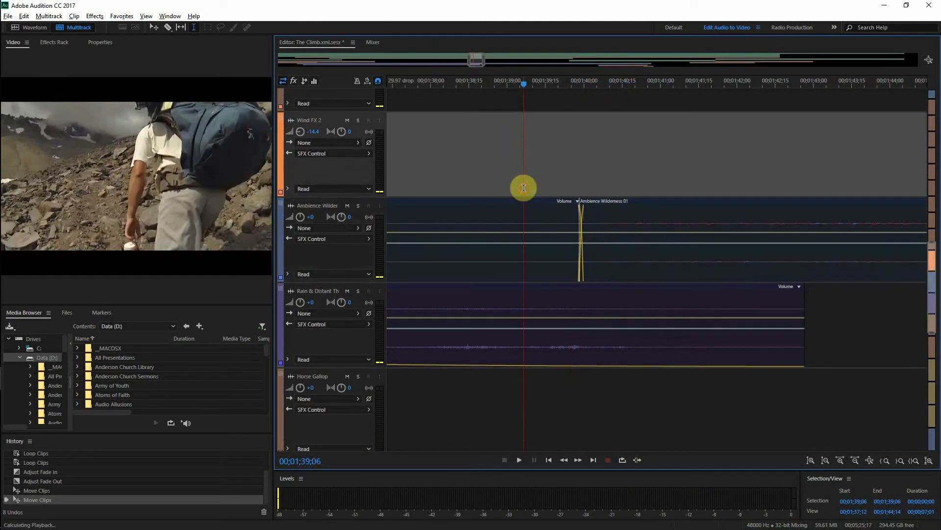
{"action": "key", "text": "space"}
{"action": "scroll", "coordinate": [524, 188], "scroll_direction": "down", "scroll_amount": 3}
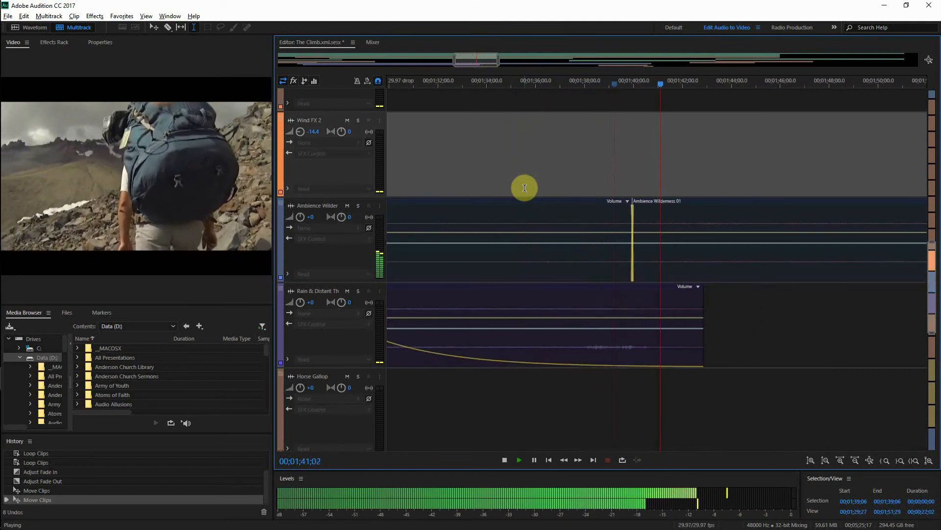
{"action": "scroll", "coordinate": [524, 188], "scroll_direction": "down", "scroll_amount": 8}
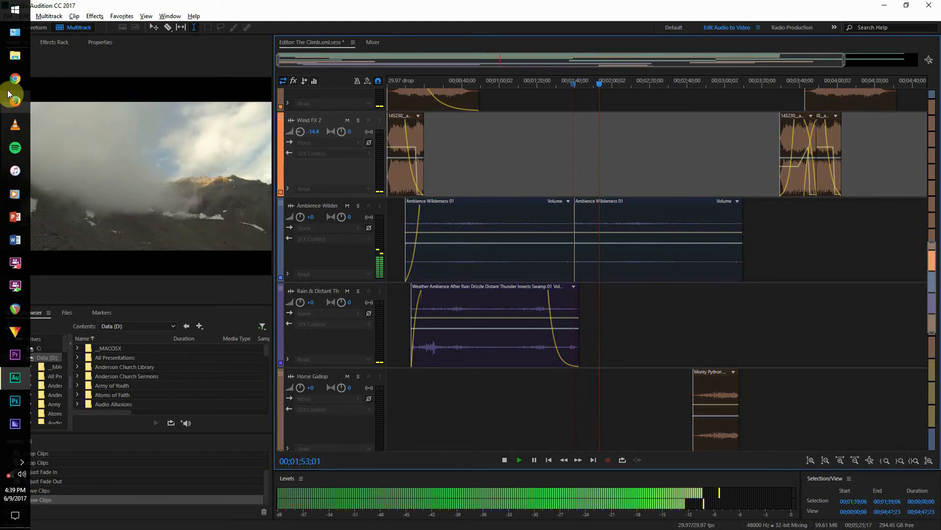
- Open the Audition SFX folder in File Explorer and search it for "wind" and then "breeze" sound effects
{"action": "left_click", "coordinate": [6, 55]}
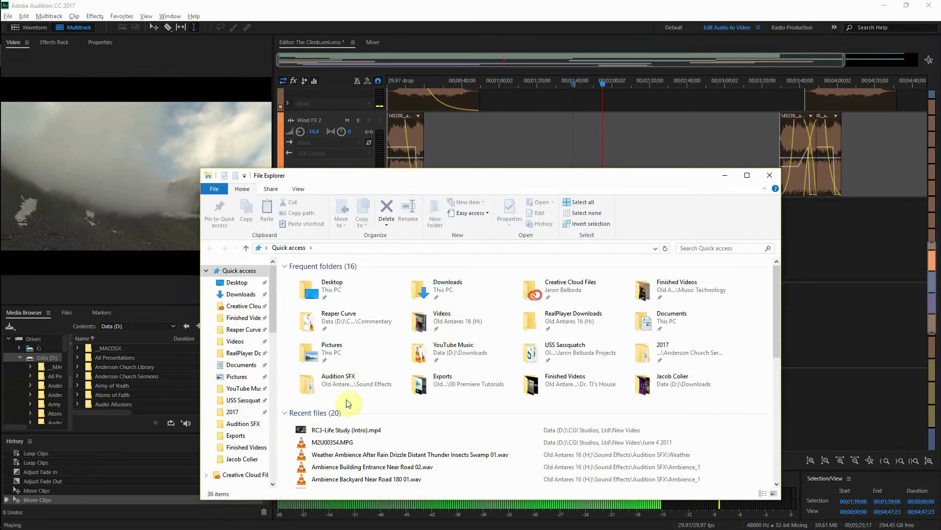
{"action": "double_click", "coordinate": [327, 387]}
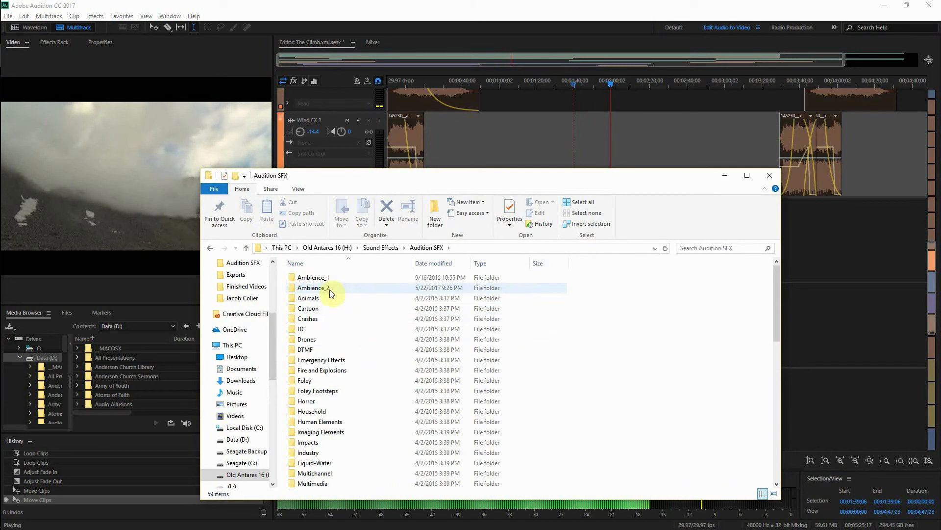
{"action": "left_click", "coordinate": [705, 249]}
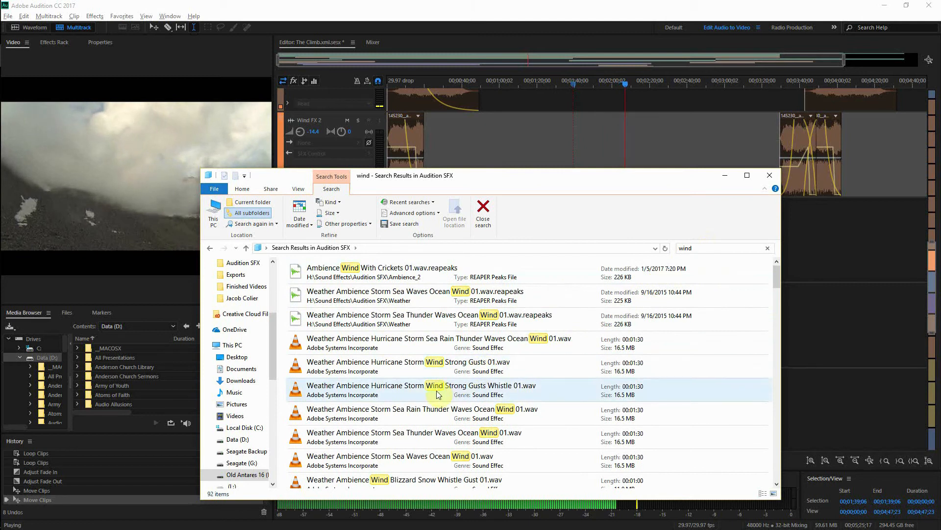
{"action": "scroll", "coordinate": [438, 392], "scroll_direction": "down", "scroll_amount": 3}
{"action": "scroll", "coordinate": [438, 394], "scroll_direction": "down", "scroll_amount": 3}
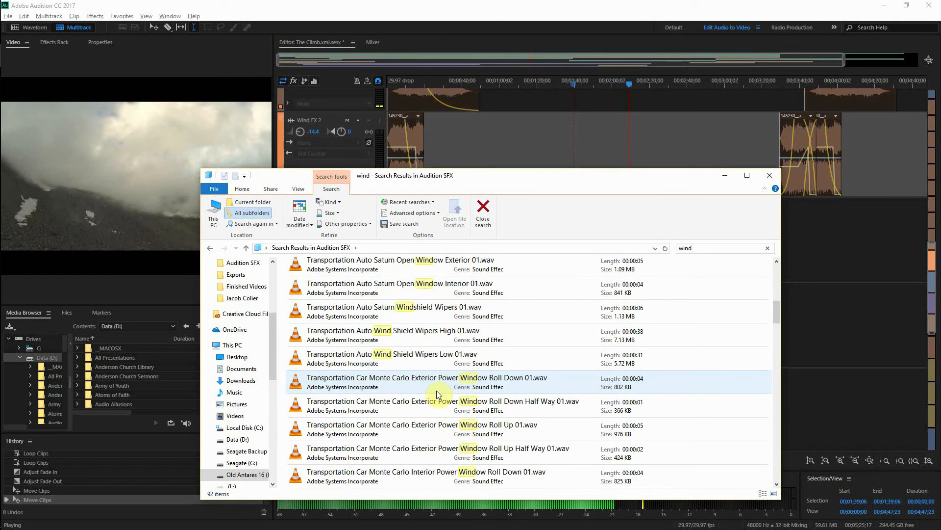
{"action": "scroll", "coordinate": [438, 394], "scroll_direction": "down", "scroll_amount": 9}
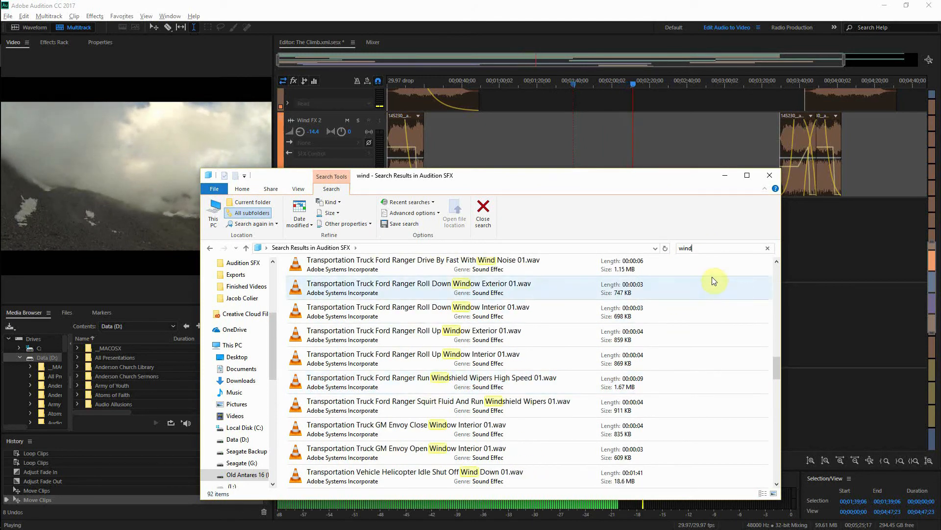
{"action": "left_click", "coordinate": [712, 248]}
{"action": "type", "text": "breeze"}
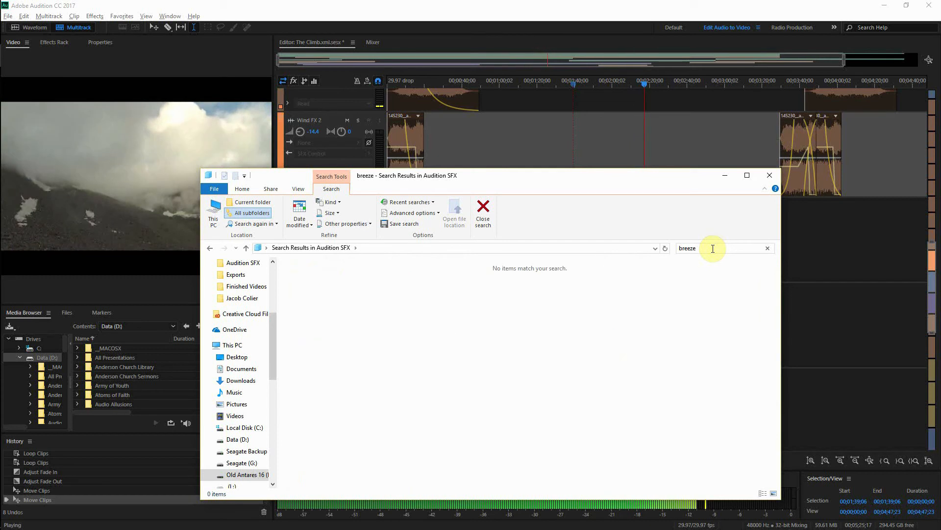
- Search the Audition SFX folder for "light wind", clear the search, and stop the playback of The Climb session
{"action": "key", "text": "BackSpace"}
{"action": "key", "text": "BackSpace"}
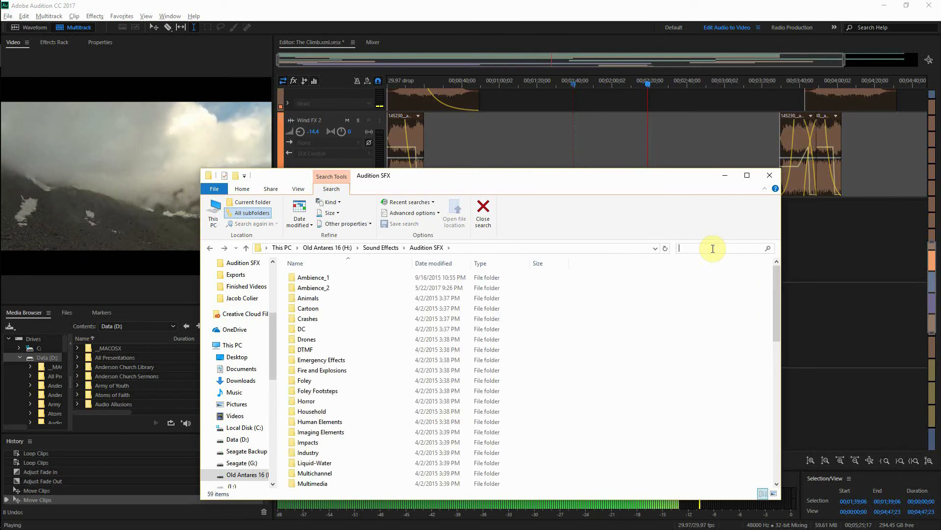
{"action": "type", "text": "wind"}
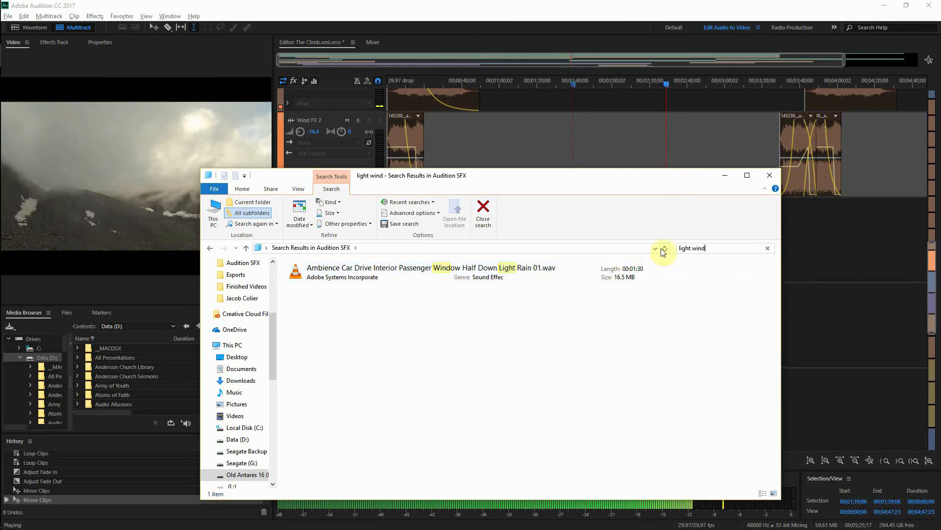
{"action": "left_click", "coordinate": [768, 252]}
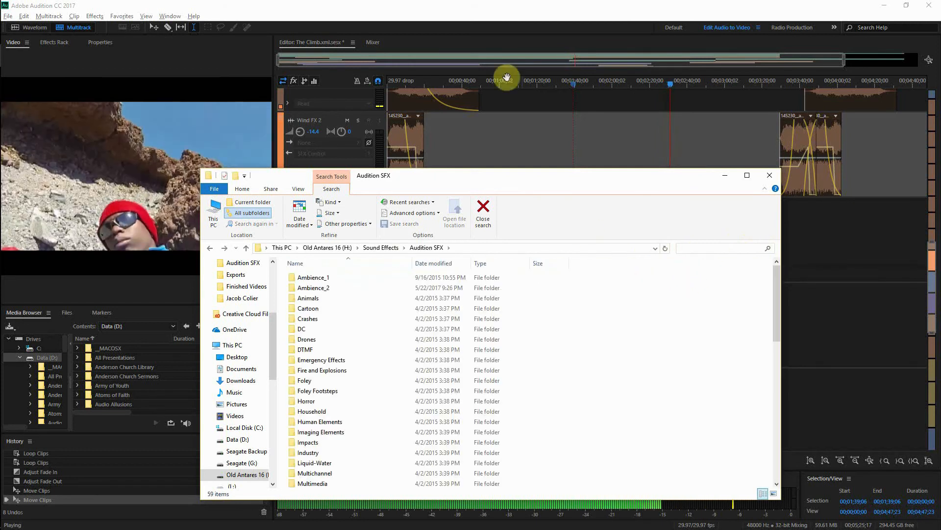
{"action": "left_click", "coordinate": [467, 4]}
{"action": "key", "text": "space"}
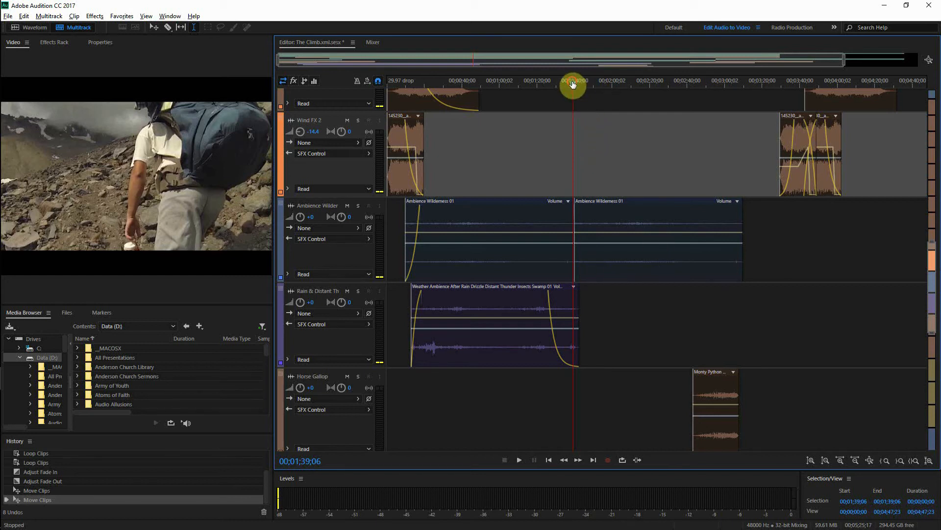
- Open the first Wind FX 2 clip's source in the waveform editor, play it from 00;00;05;10, and return to the multitrack
{"action": "left_click_drag", "start_coordinate": [573, 84], "coordinate": [550, 121]}
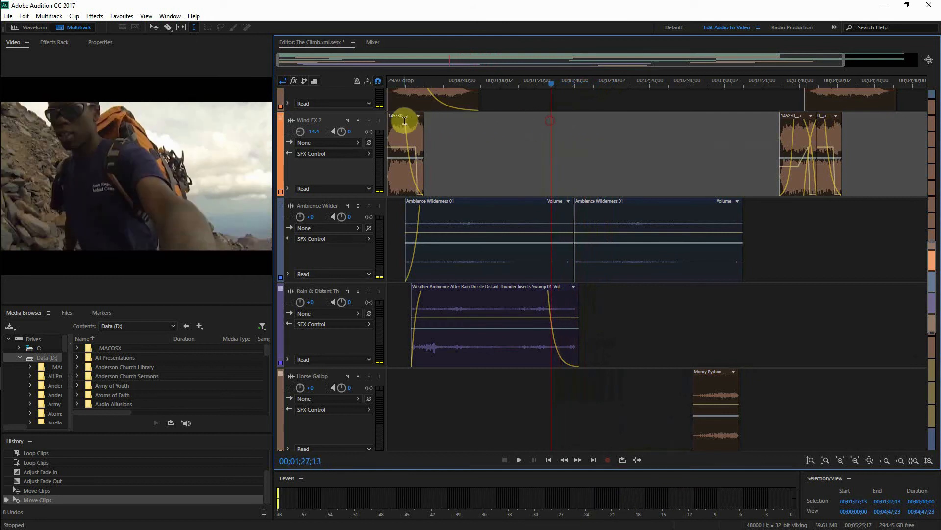
{"action": "left_click", "coordinate": [401, 121]}
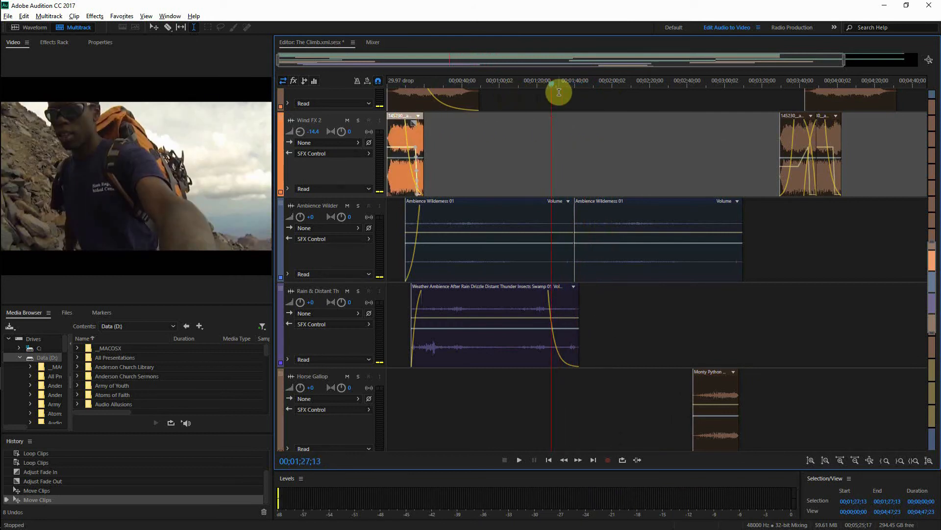
{"action": "double_click", "coordinate": [398, 120]}
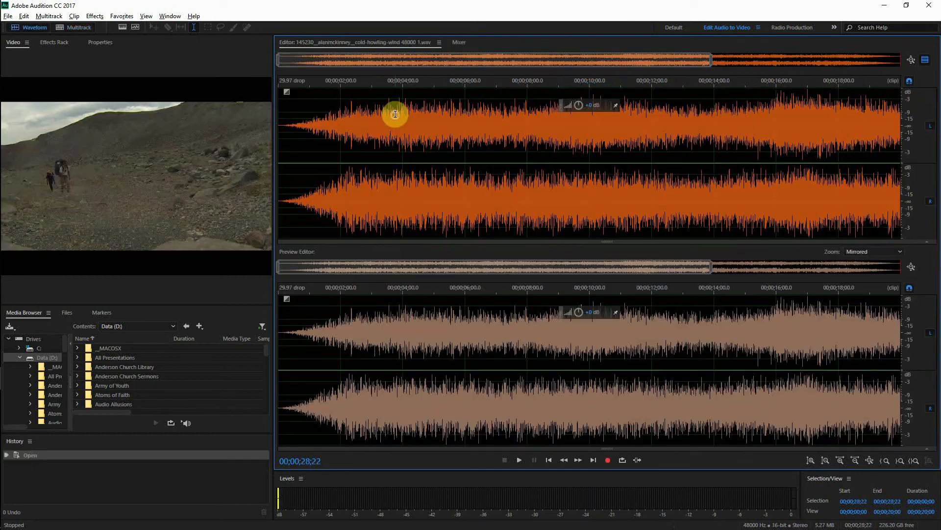
{"action": "left_click", "coordinate": [445, 149]}
{"action": "key", "text": "space"}
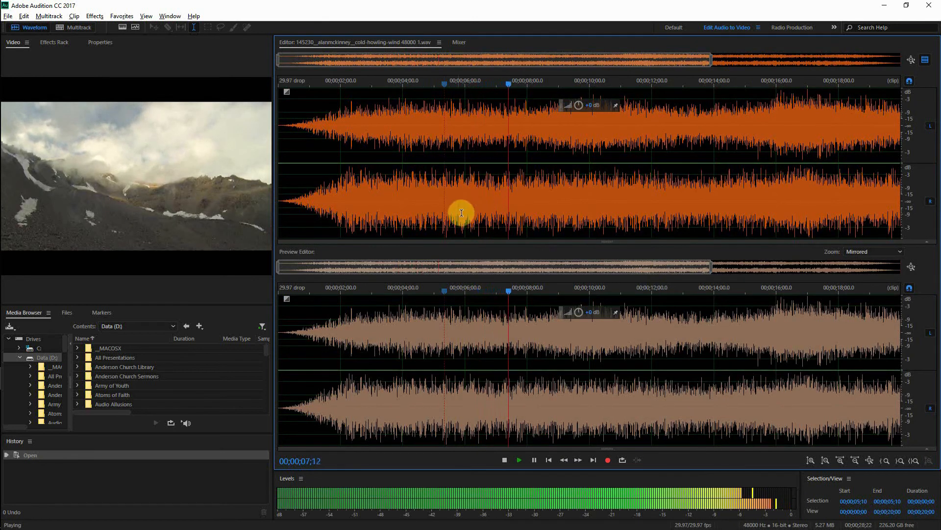
{"action": "left_click", "coordinate": [61, 28]}
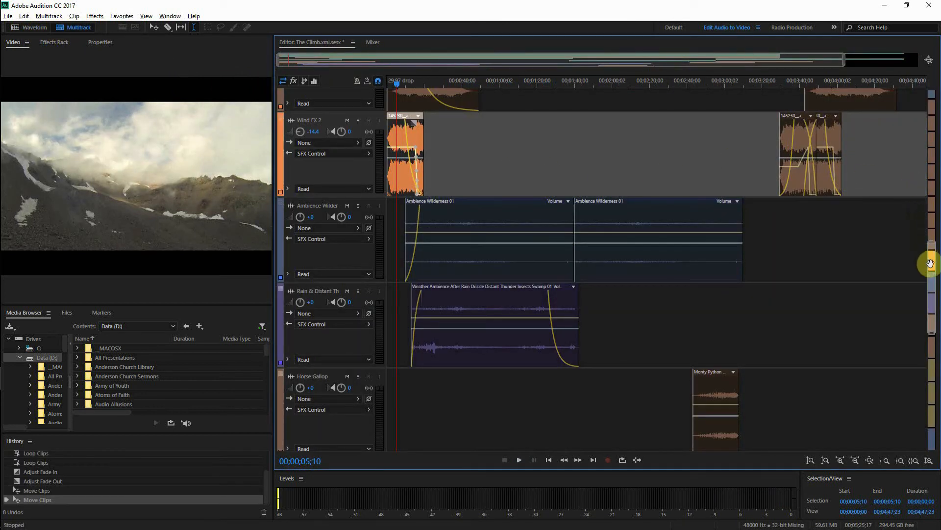
- Open the first Wind FX clip's source, audition it from 00;00;05;10 and 00;00;18;14, and return to the multitrack
{"action": "scroll", "coordinate": [926, 260], "scroll_direction": "up", "scroll_amount": 2}
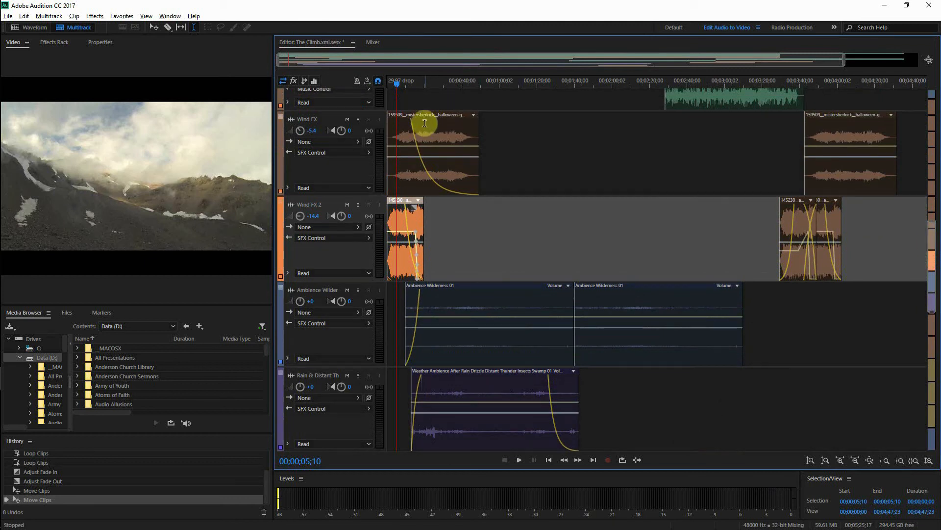
{"action": "double_click", "coordinate": [429, 123]}
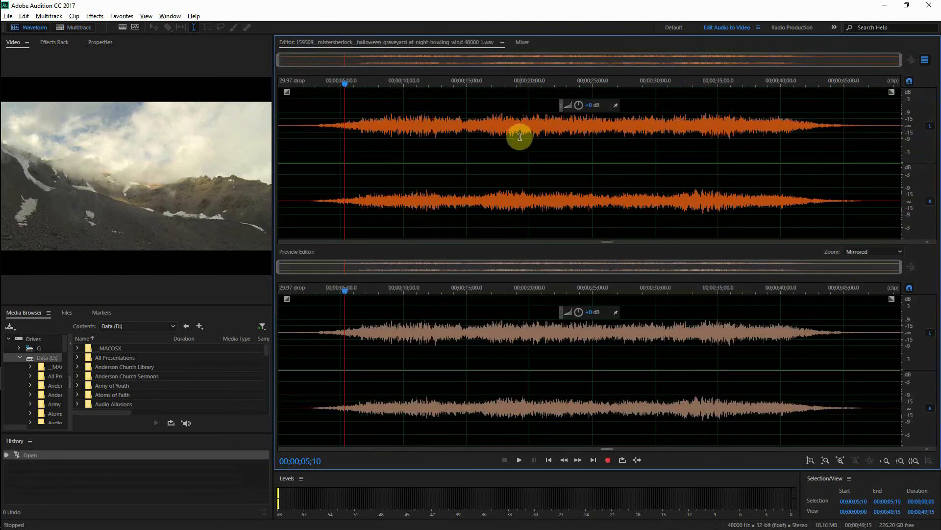
{"action": "key", "text": "space"}
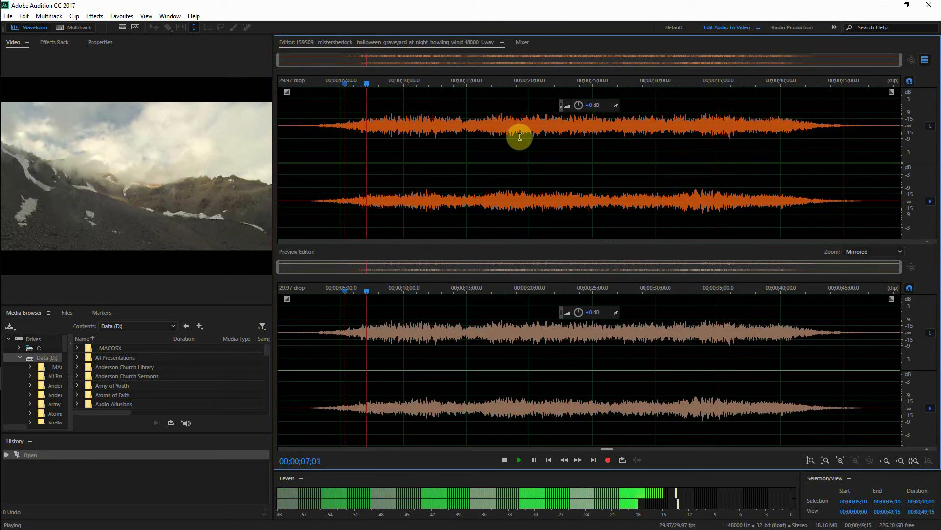
{"action": "left_click", "coordinate": [510, 103]}
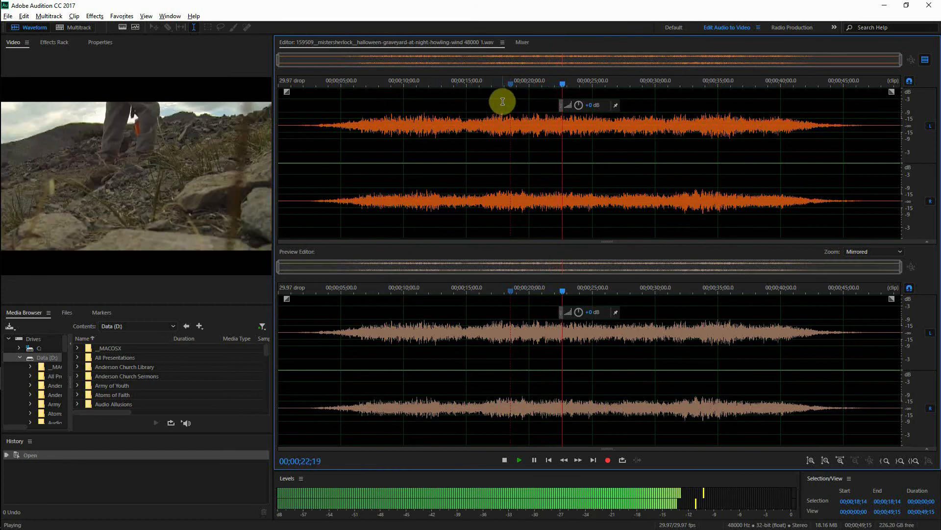
{"action": "key", "text": "space"}
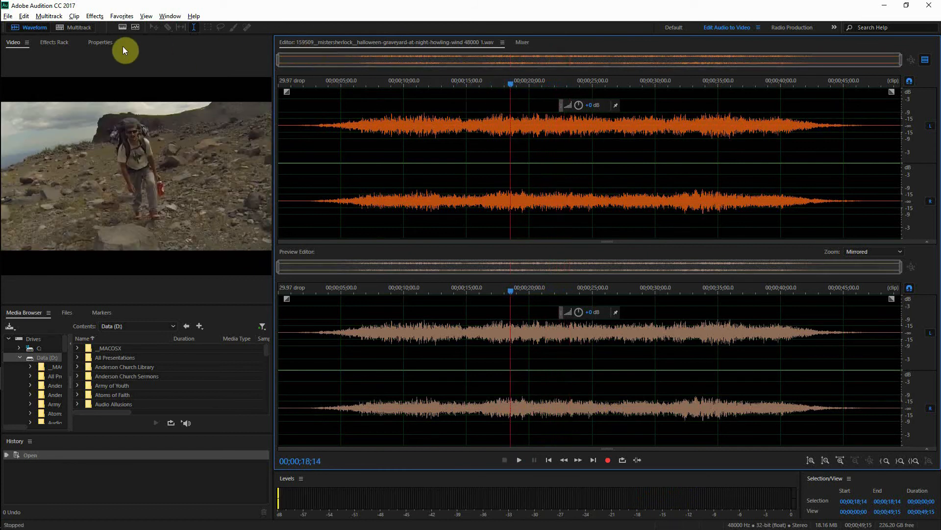
{"action": "left_click", "coordinate": [60, 30]}
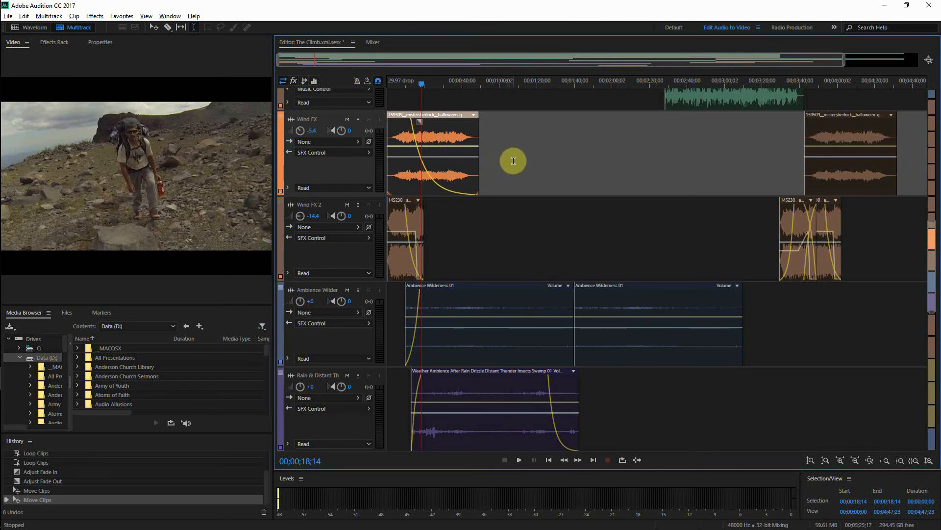
- Scrub the video through 00;00;50;02 to 00;03;01;07 and look over the music, wind and ambience tracks at that point
{"action": "left_click_drag", "start_coordinate": [420, 86], "coordinate": [480, 89]}
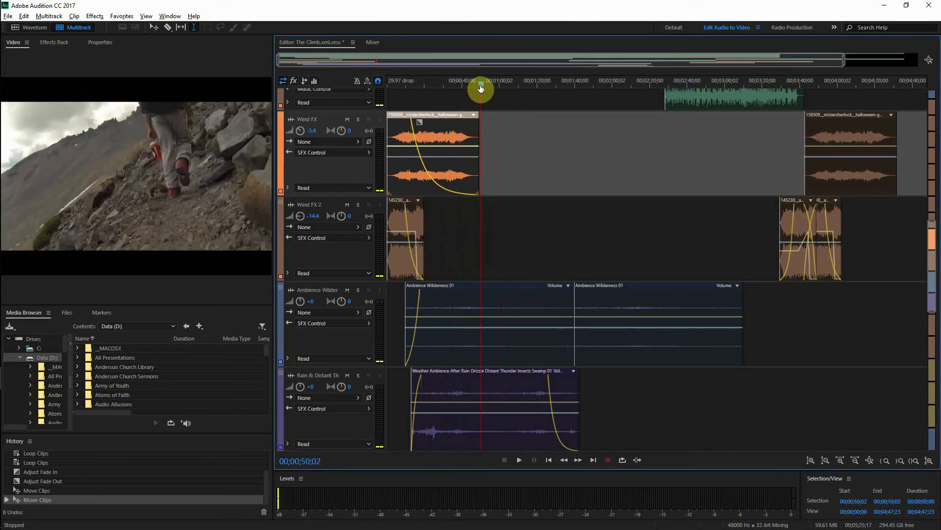
{"action": "left_click_drag", "start_coordinate": [480, 89], "coordinate": [726, 112]}
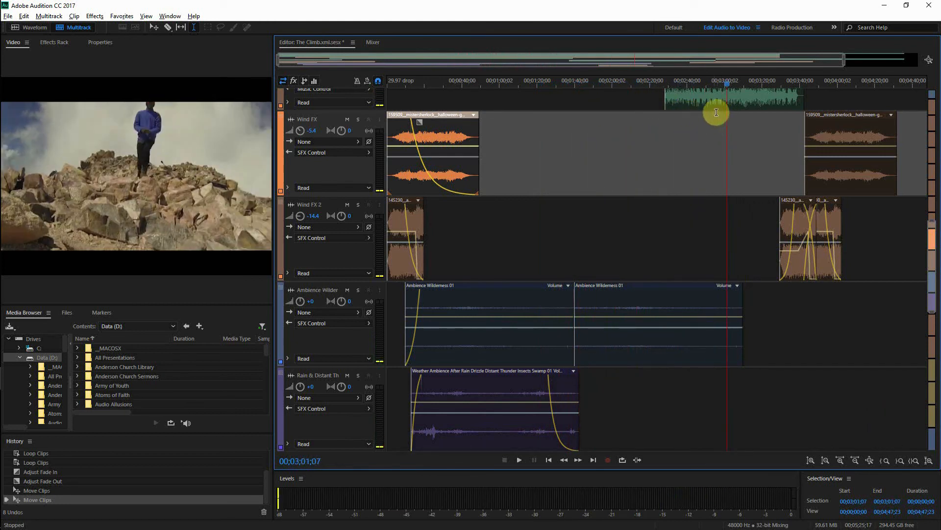
{"action": "left_click", "coordinate": [627, 291]}
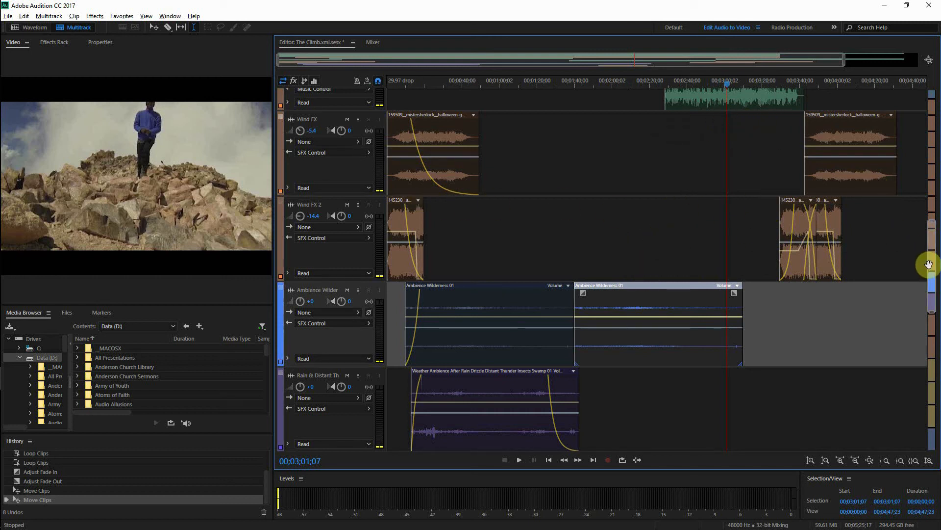
{"action": "left_click_drag", "start_coordinate": [929, 265], "coordinate": [928, 209]}
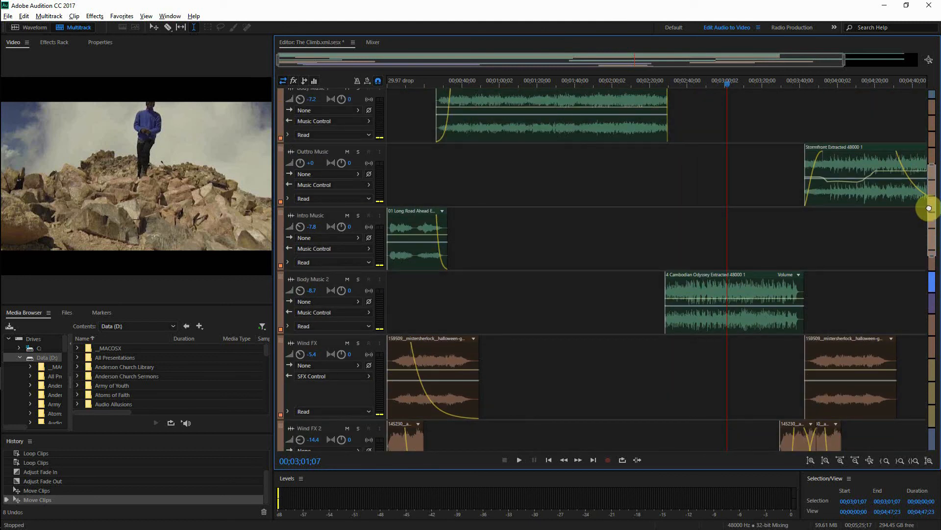
{"action": "left_click_drag", "start_coordinate": [928, 208], "coordinate": [930, 246]}
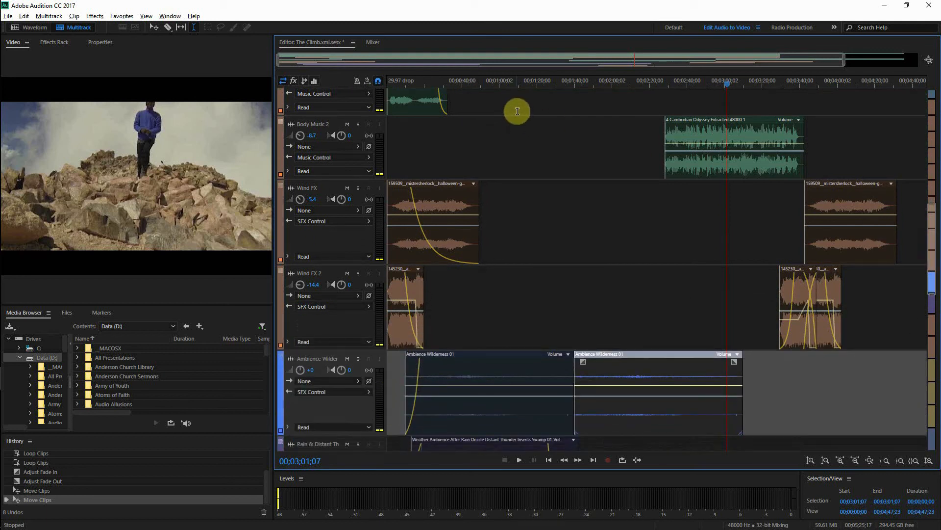
- Save The Climb session and open the recent session Wing Man (maybe)_01.sesx
{"action": "key", "text": "ctrl+s"}
{"action": "left_click", "coordinate": [7, 17]}
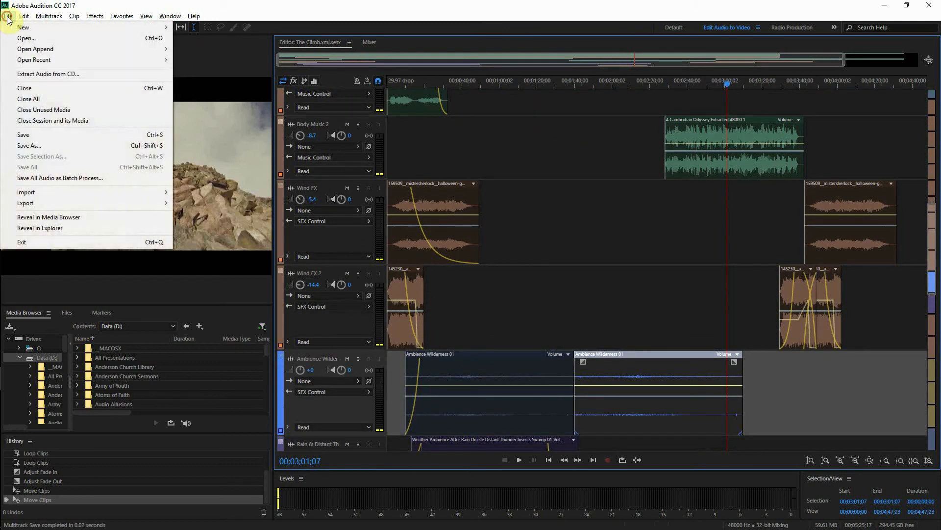
{"action": "mouse_move", "coordinate": [71, 64]}
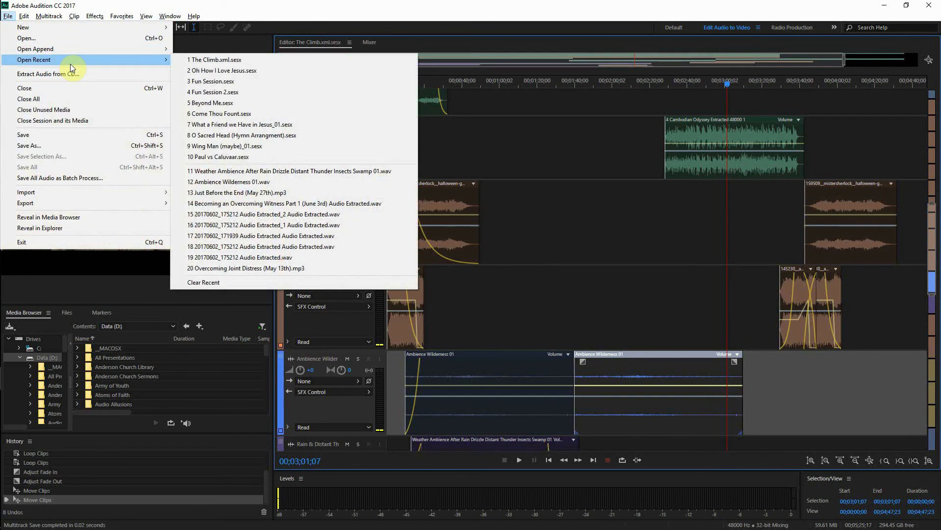
{"action": "left_click", "coordinate": [245, 146]}
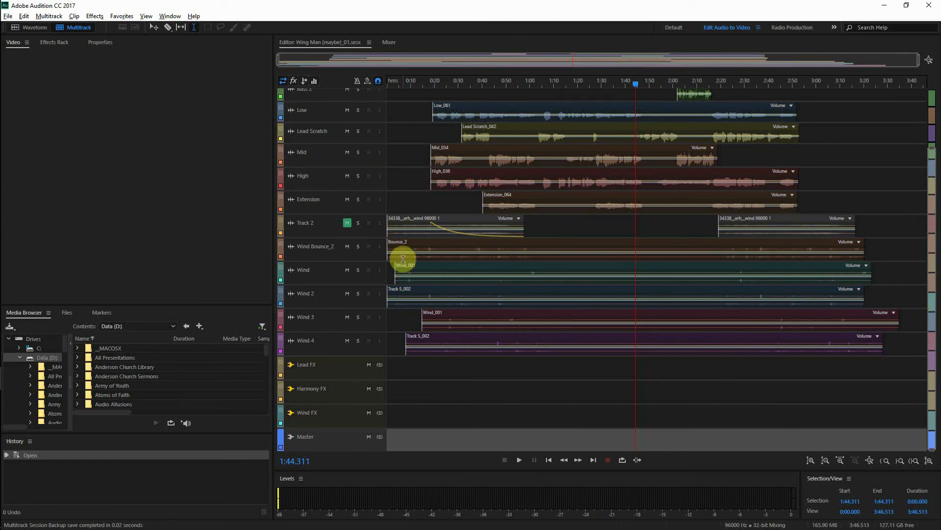
- Unmute Track 2, reveal its first wind clip in the Files panel, and look through the file list
{"action": "left_click", "coordinate": [347, 222]}
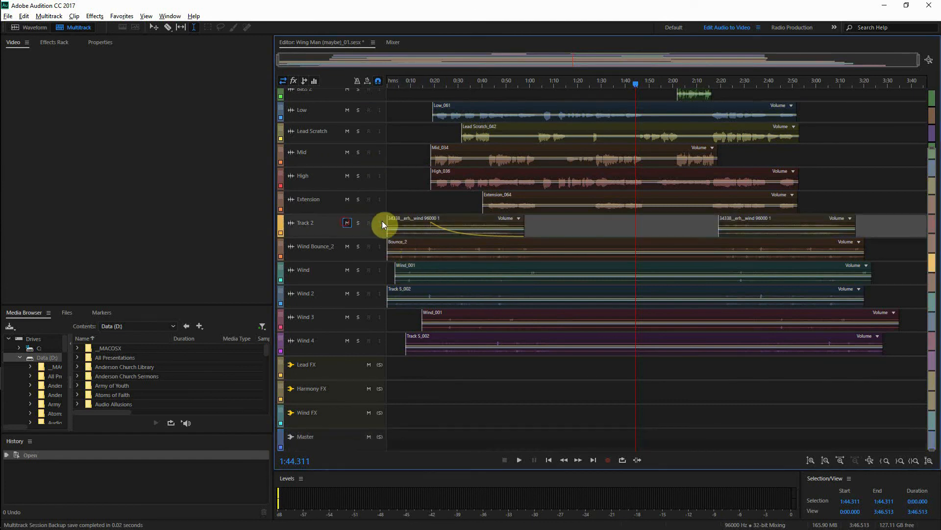
{"action": "right_click", "coordinate": [417, 218]}
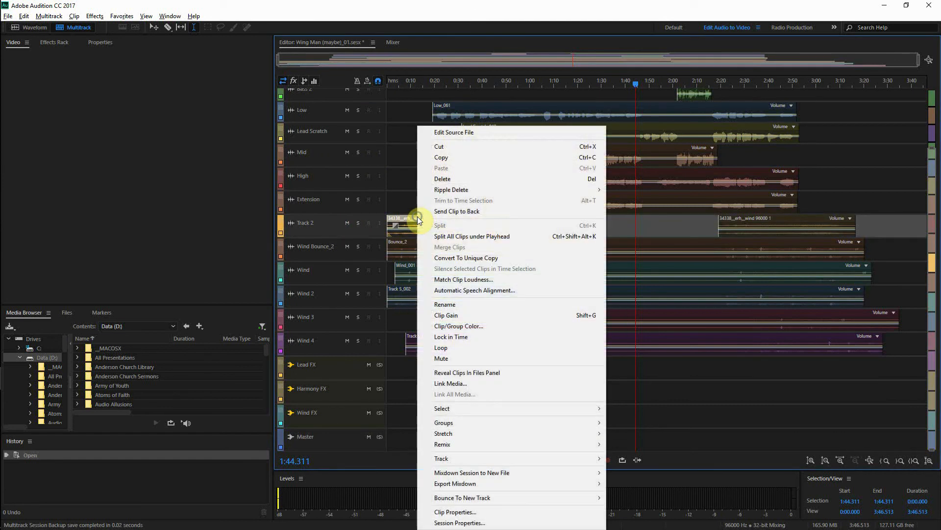
{"action": "left_click", "coordinate": [492, 380]}
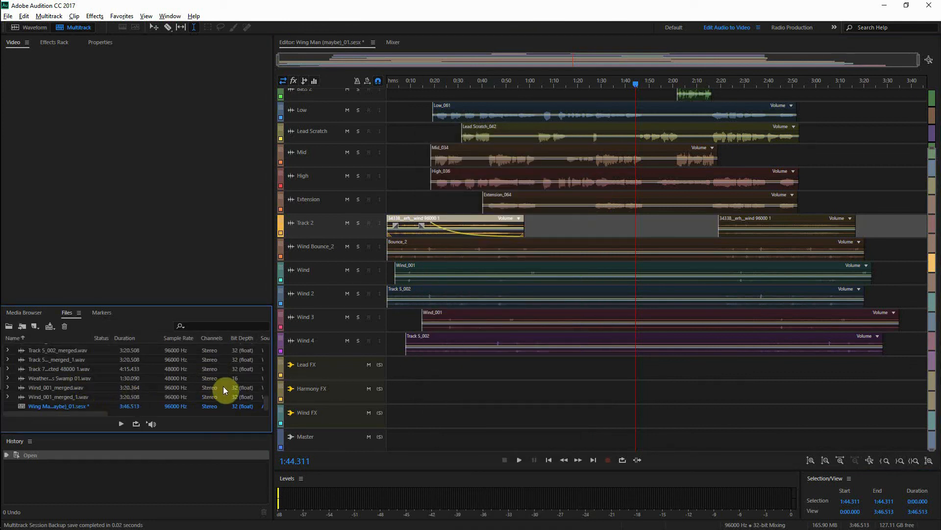
{"action": "scroll", "coordinate": [105, 373], "scroll_direction": "up", "scroll_amount": 5}
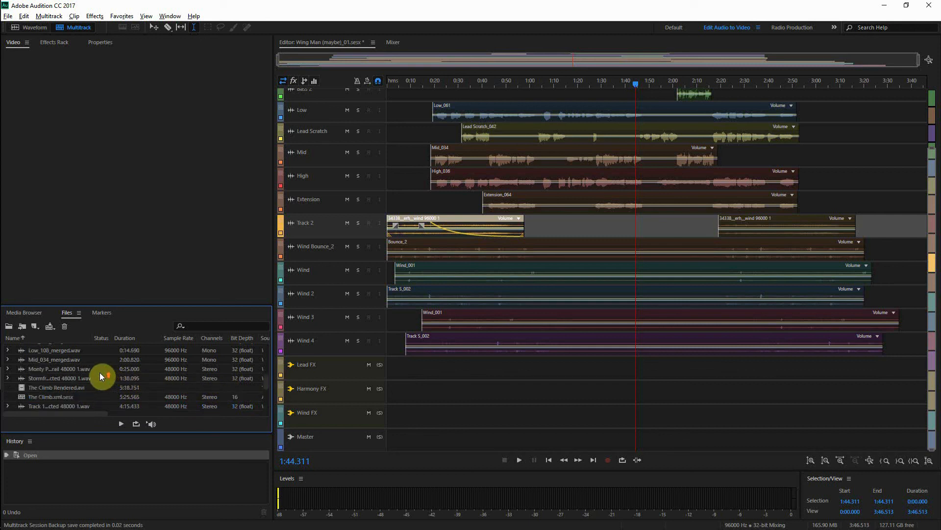
{"action": "scroll", "coordinate": [100, 376], "scroll_direction": "down", "scroll_amount": 5}
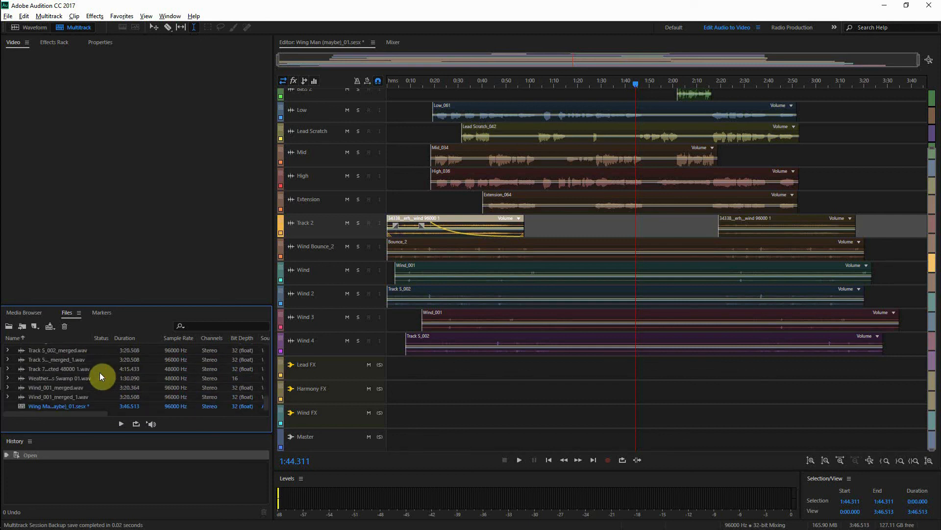
- Open the source of Track 2's first wind clip in the waveform editor and check its file properties and path
{"action": "double_click", "coordinate": [407, 220]}
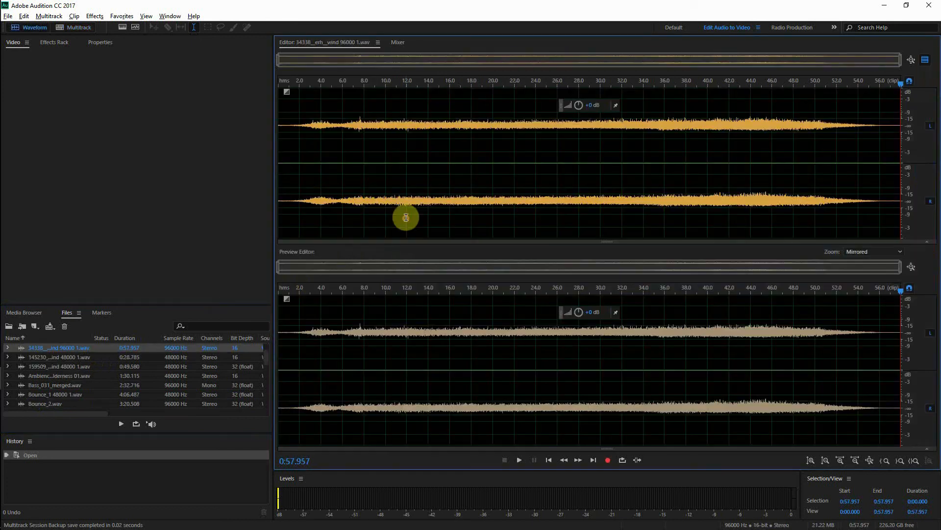
{"action": "left_click", "coordinate": [60, 42]}
{"action": "left_click", "coordinate": [98, 43]}
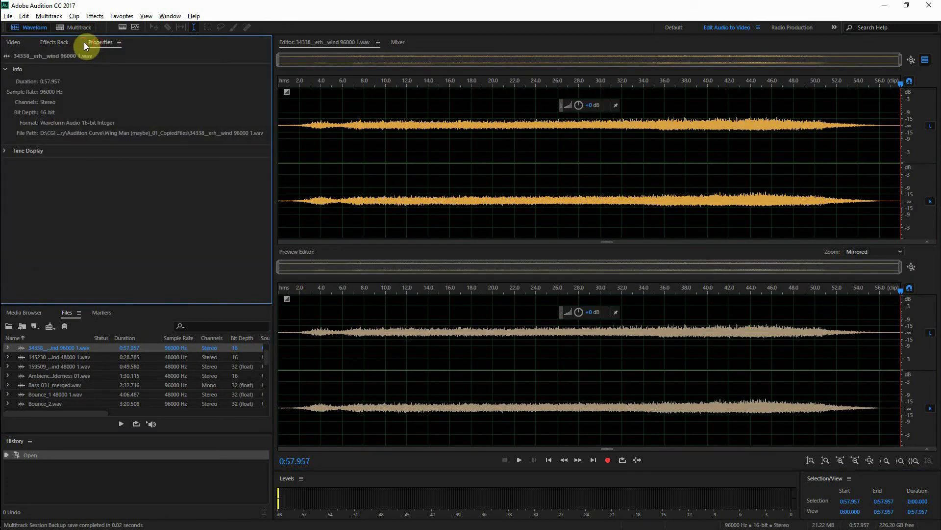
{"action": "left_click", "coordinate": [13, 43]}
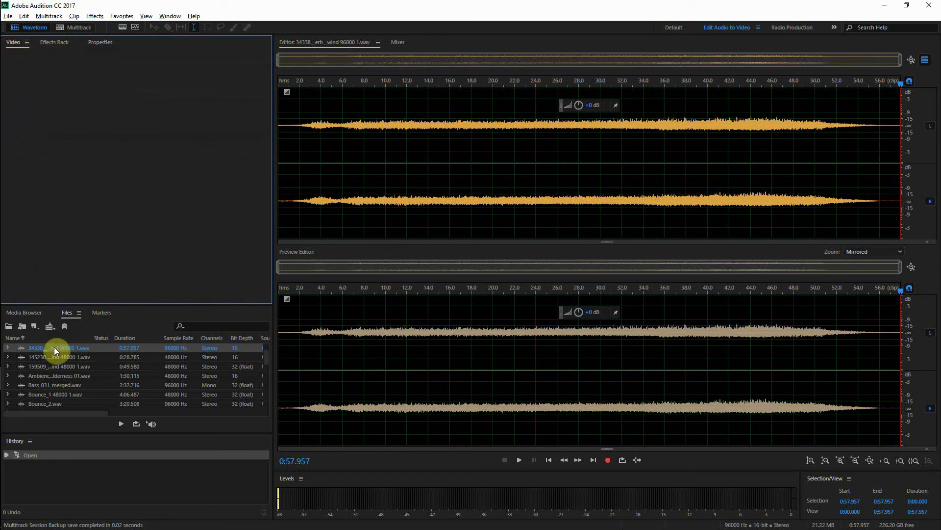
- Reveal the 34338__erh__wind 96000 1.wav file in File Explorer and return to the Wing Man multitrack session
{"action": "right_click", "coordinate": [35, 349]}
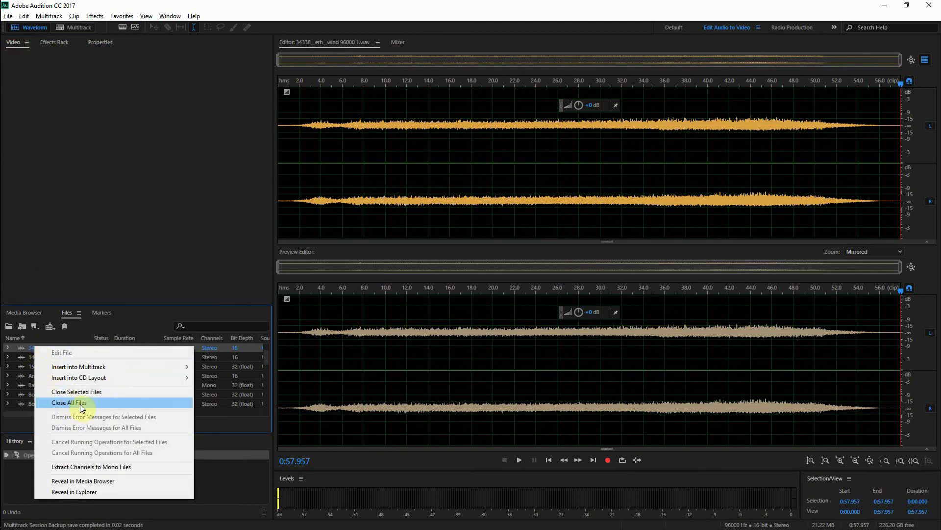
{"action": "left_click", "coordinate": [89, 491]}
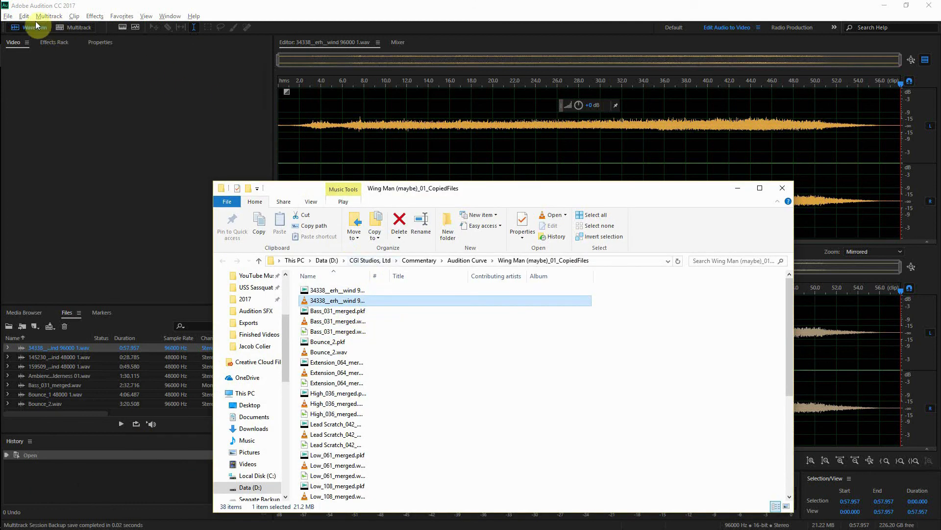
{"action": "left_click", "coordinate": [10, 20]}
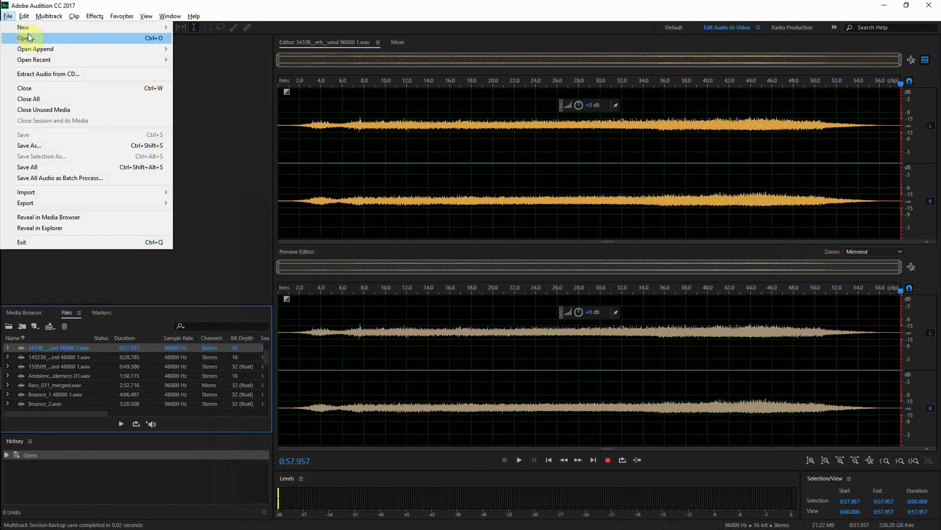
{"action": "left_click", "coordinate": [190, 36]}
{"action": "left_click", "coordinate": [68, 29]}
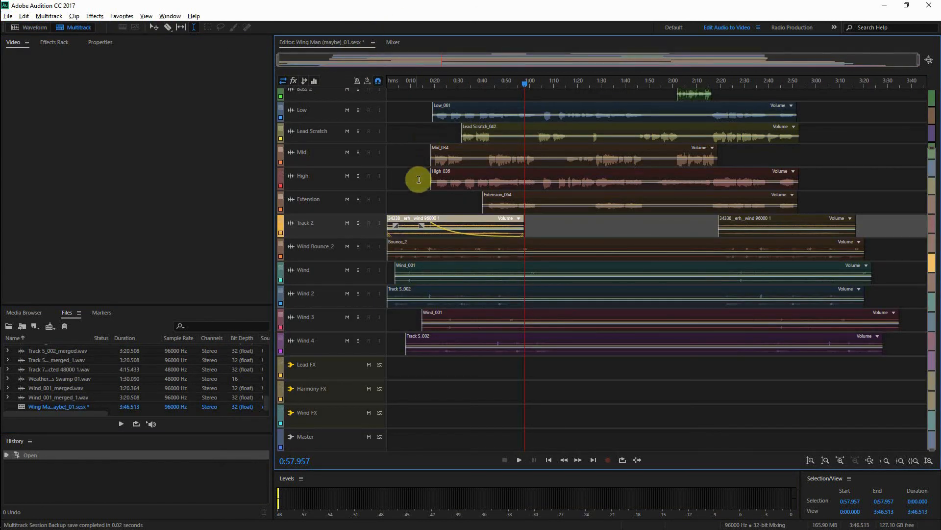
- Mute Track 2 and save the Wing Man (maybe)_01.sesx session
{"action": "left_click", "coordinate": [348, 223]}
{"action": "left_click", "coordinate": [394, 202]}
{"action": "key", "text": "ctrl+s"}
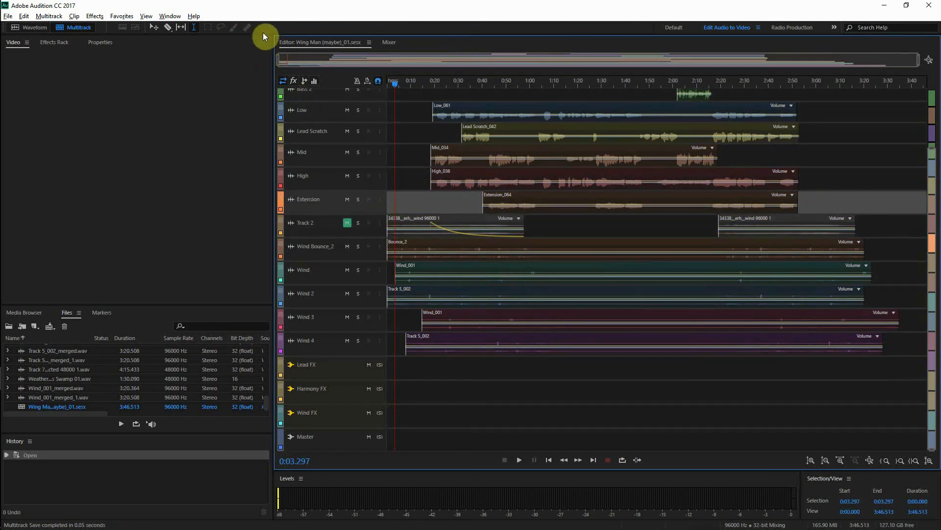
- Switch to The Climb.xml.sesx and add the 34338__erh__wind 96000 1 file from File Explorer to the Wind FX 2 track
{"action": "left_click", "coordinate": [369, 43]}
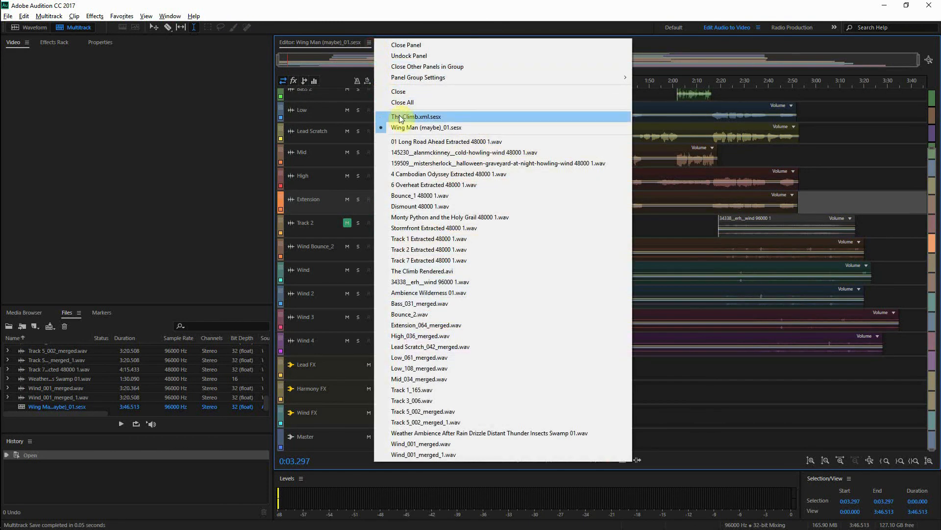
{"action": "left_click", "coordinate": [399, 117]}
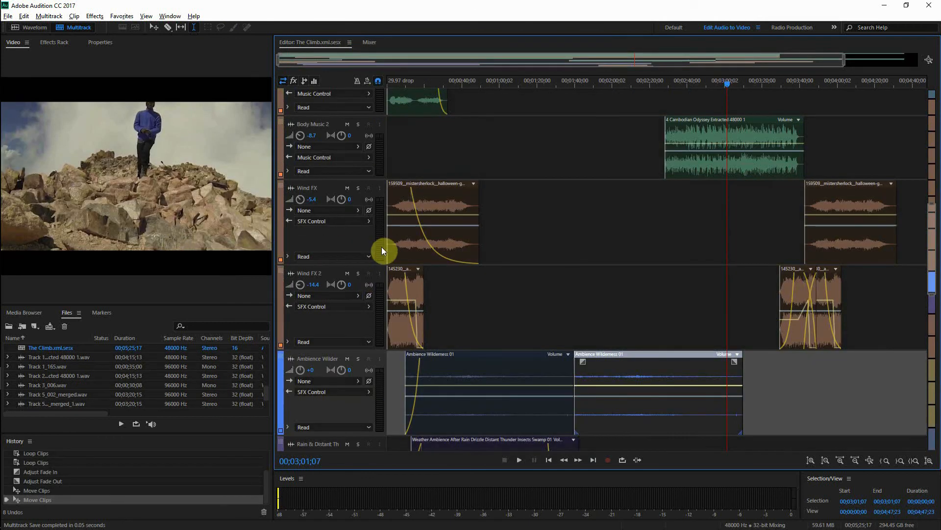
{"action": "key", "text": "alt+Tab"}
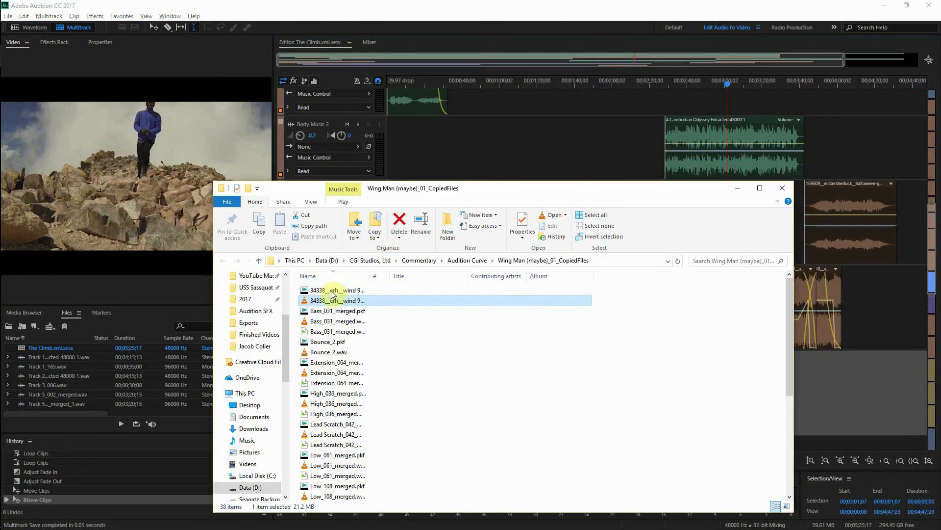
{"action": "left_click_drag", "start_coordinate": [399, 188], "coordinate": [678, 217]}
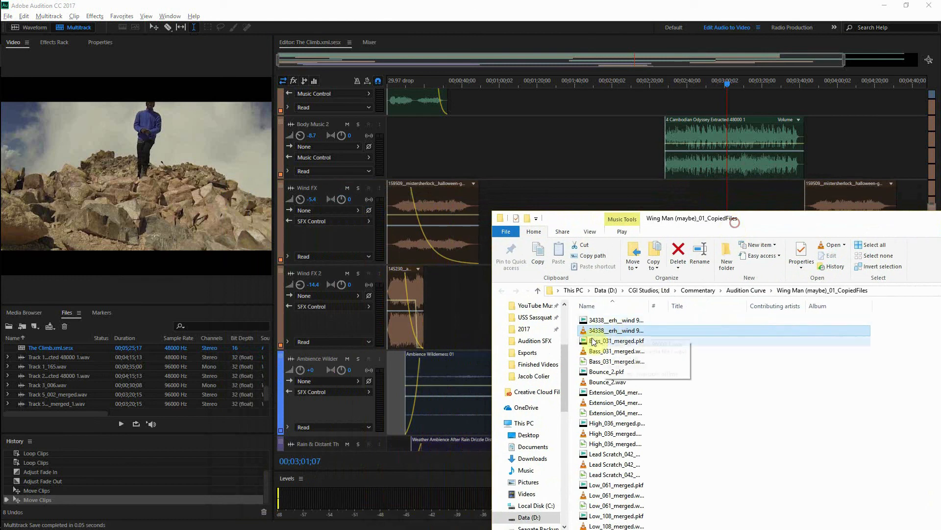
{"action": "left_click_drag", "start_coordinate": [588, 333], "coordinate": [621, 338]}
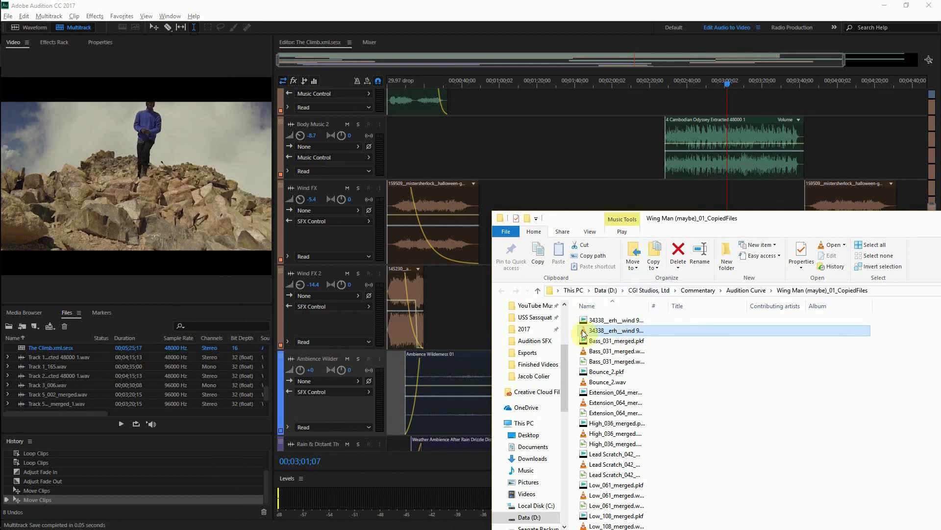
{"action": "left_click_drag", "start_coordinate": [583, 333], "coordinate": [457, 310]}
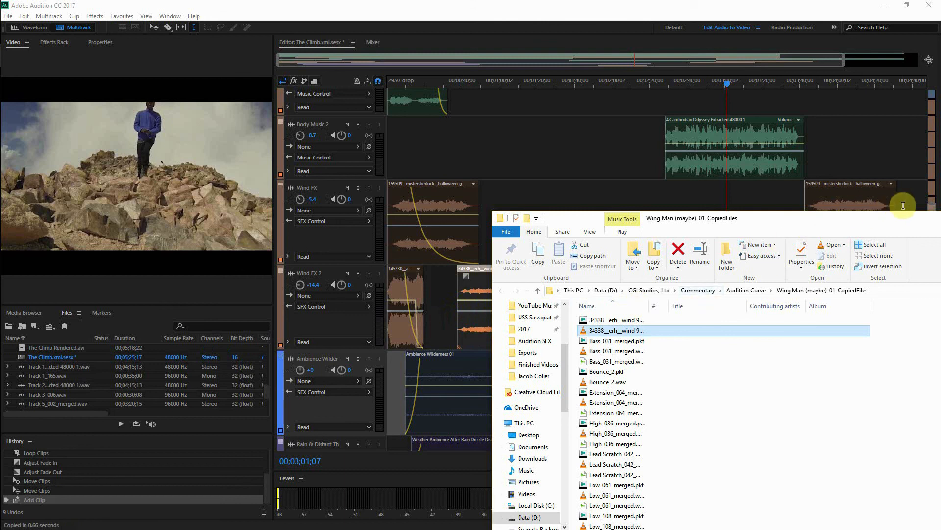
- Close the File Explorer window and move the new wind clip on Wind FX 2 to start just before the one-minute mark
{"action": "left_click_drag", "start_coordinate": [903, 224], "coordinate": [344, 169]}
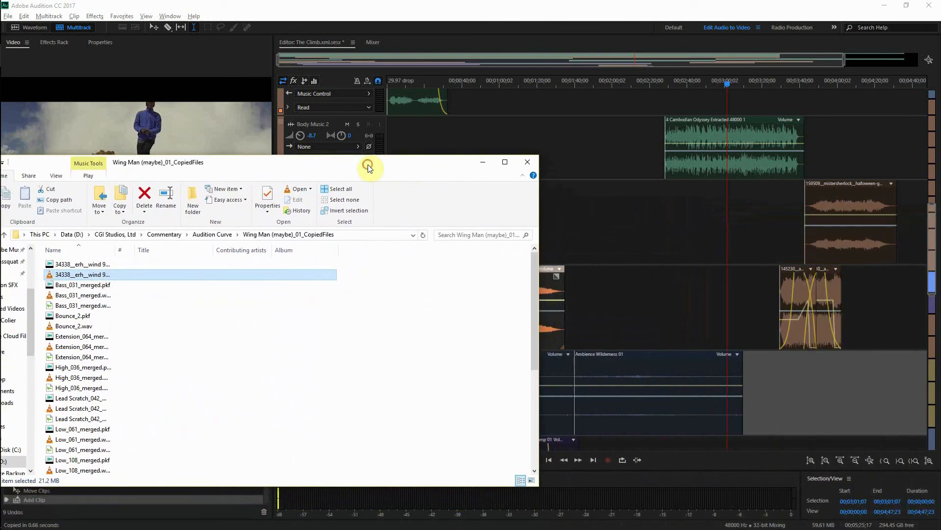
{"action": "left_click", "coordinate": [531, 165]}
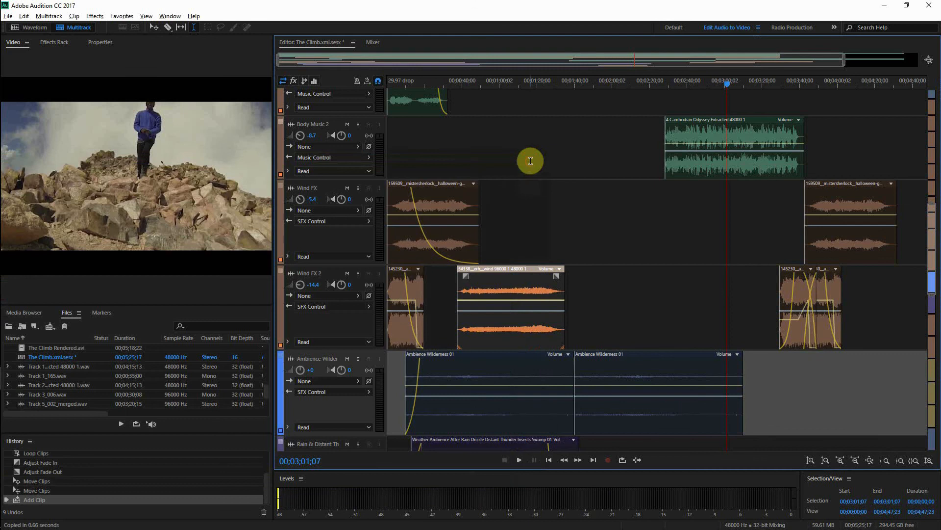
{"action": "left_click", "coordinate": [492, 274]}
{"action": "left_click_drag", "start_coordinate": [493, 275], "coordinate": [531, 275]}
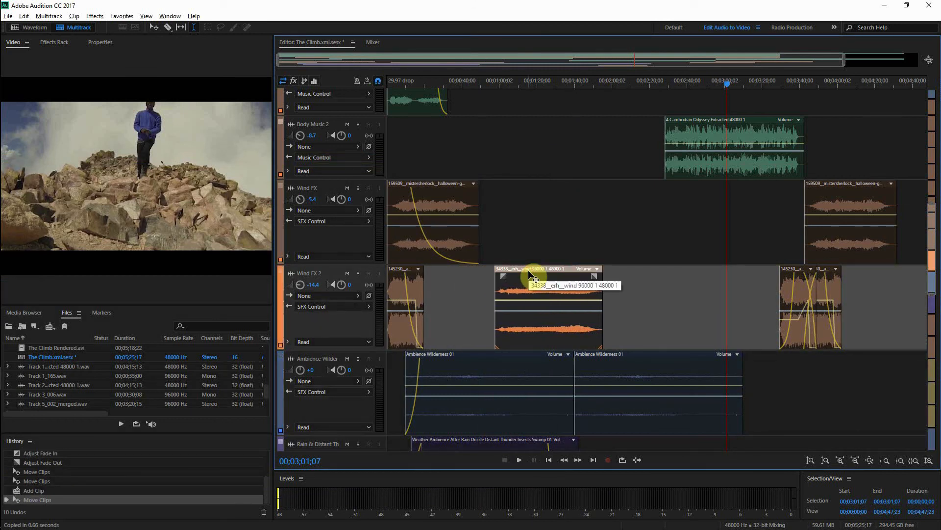